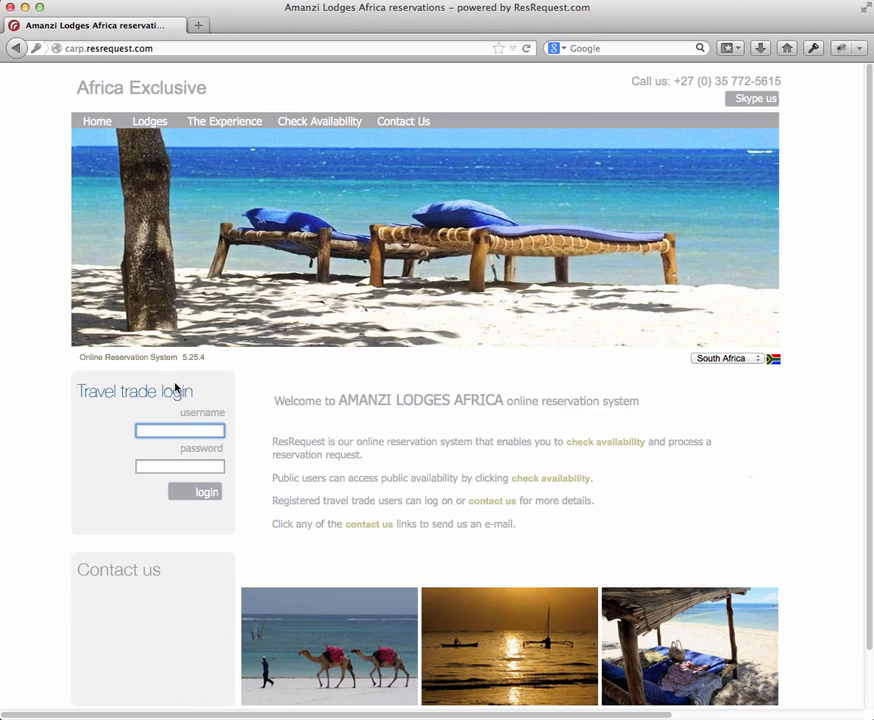
Step: Log in to the travel trade site with the account username and password
type("censys")
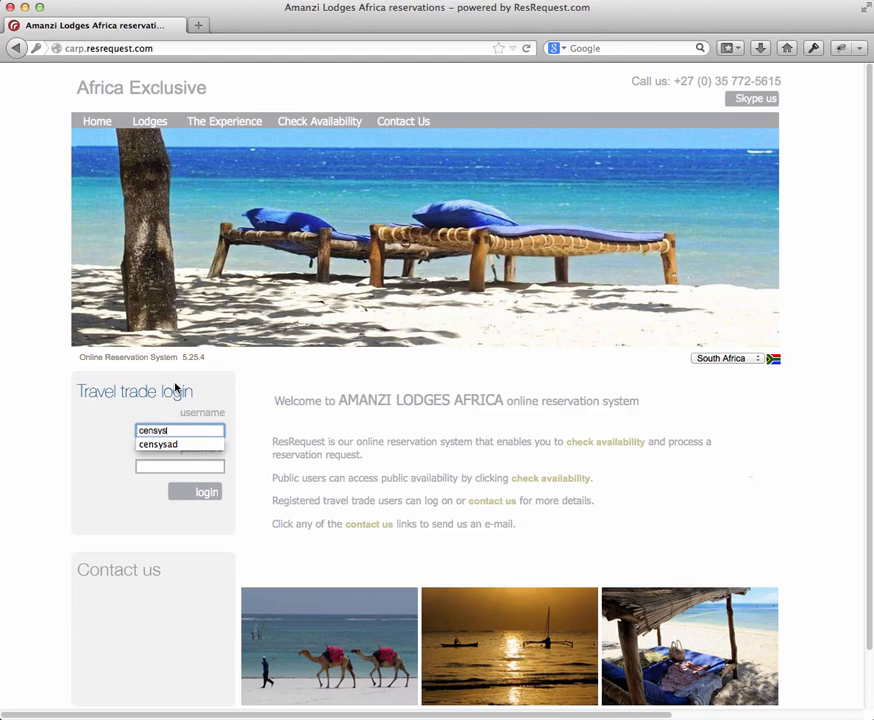
type("ad")
key("Tab")
type("•••••")
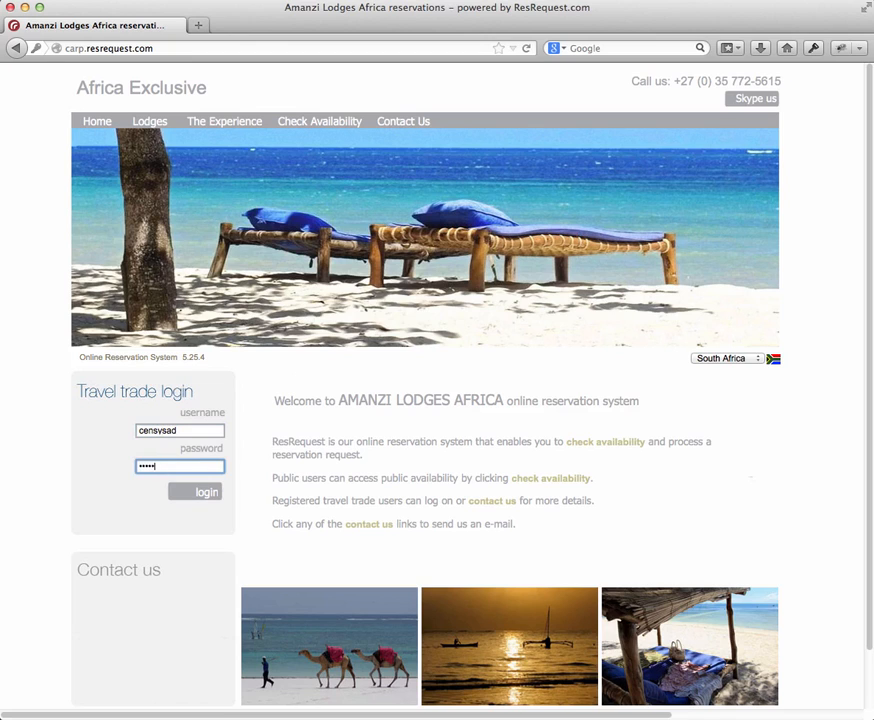
key("BackSpace")
key("BackSpace")
key("BackSpace")
key("BackSpace")
key("BackSpace")
type("•••••••••")
key("Return")
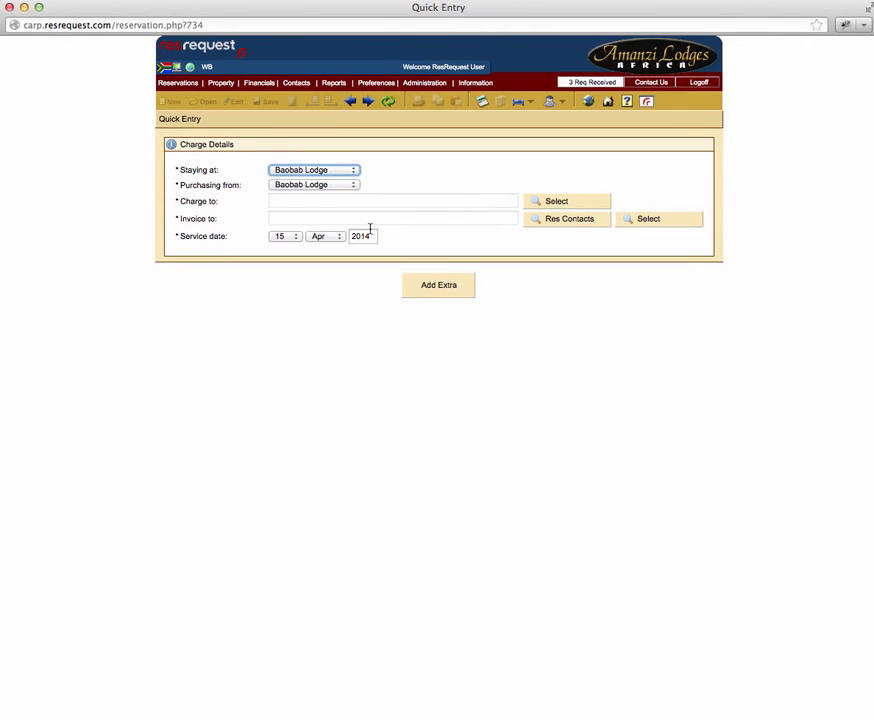
Step: In the extras Quick Entry form, charge the extra to the last listed guest in room 1
left_click(163, 83)
left_click(560, 204)
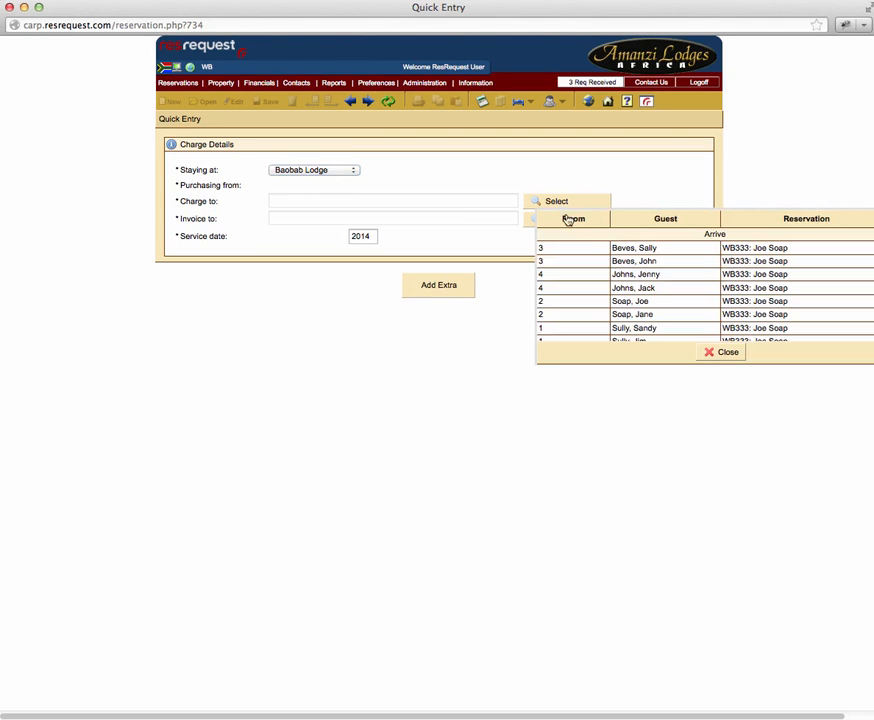
scroll(588, 269, "down", 1)
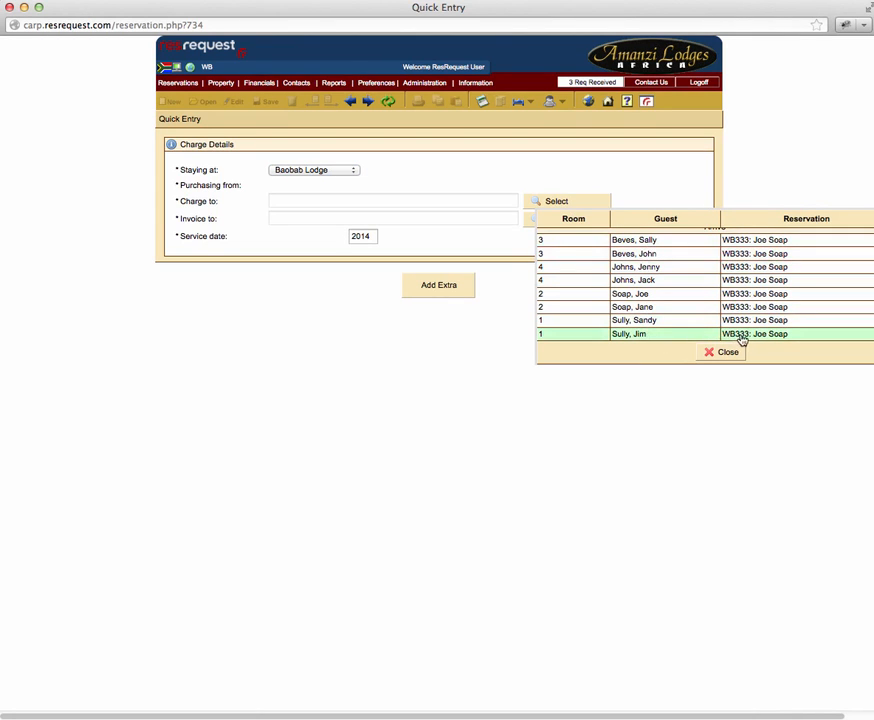
left_click(631, 336)
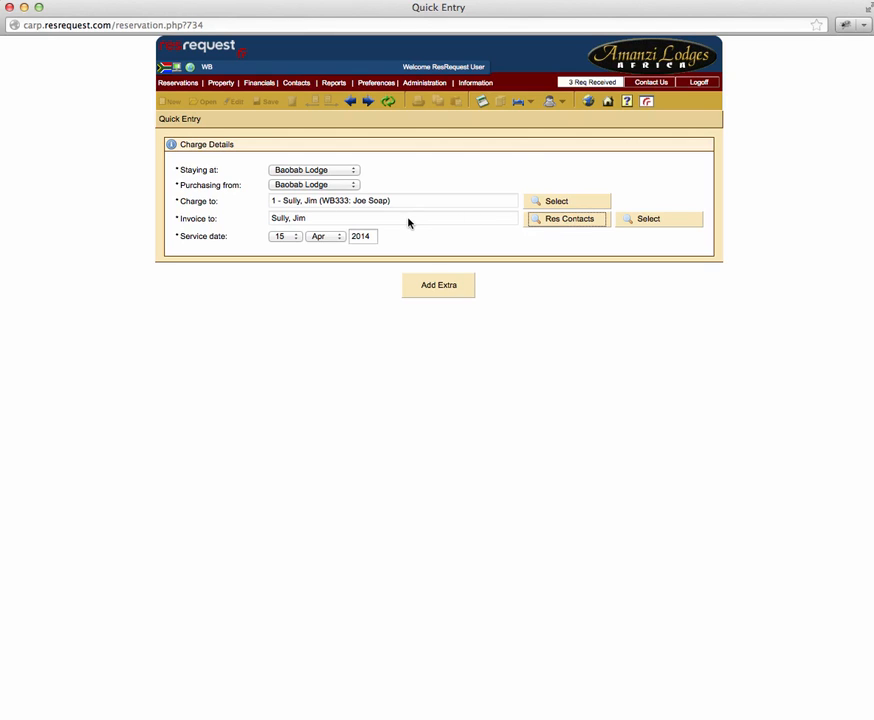
Step: Start a new extra for this guest with the category General and the extra Choir
left_click(439, 290)
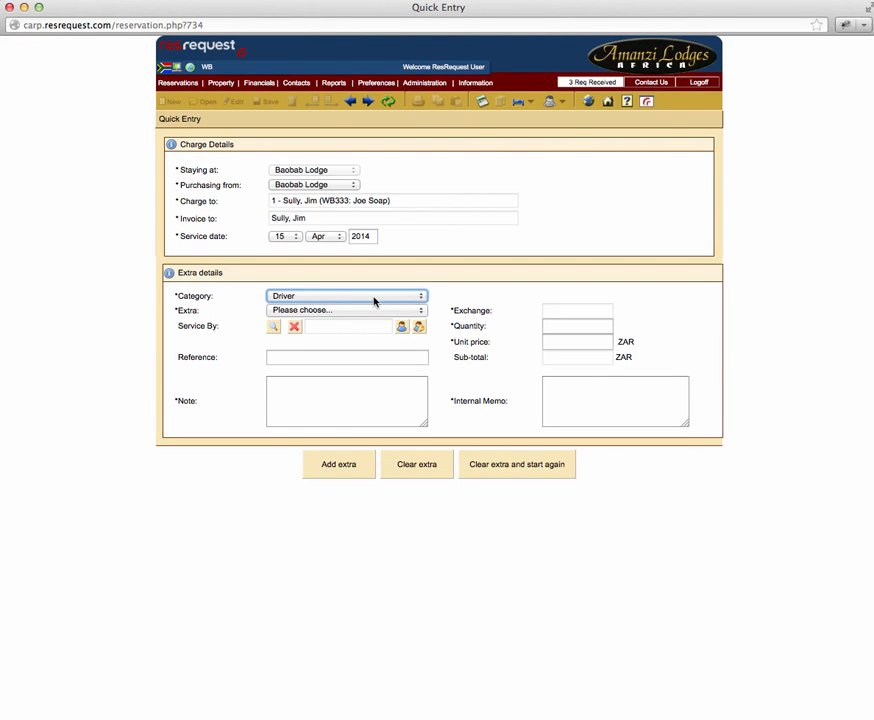
left_click(295, 299)
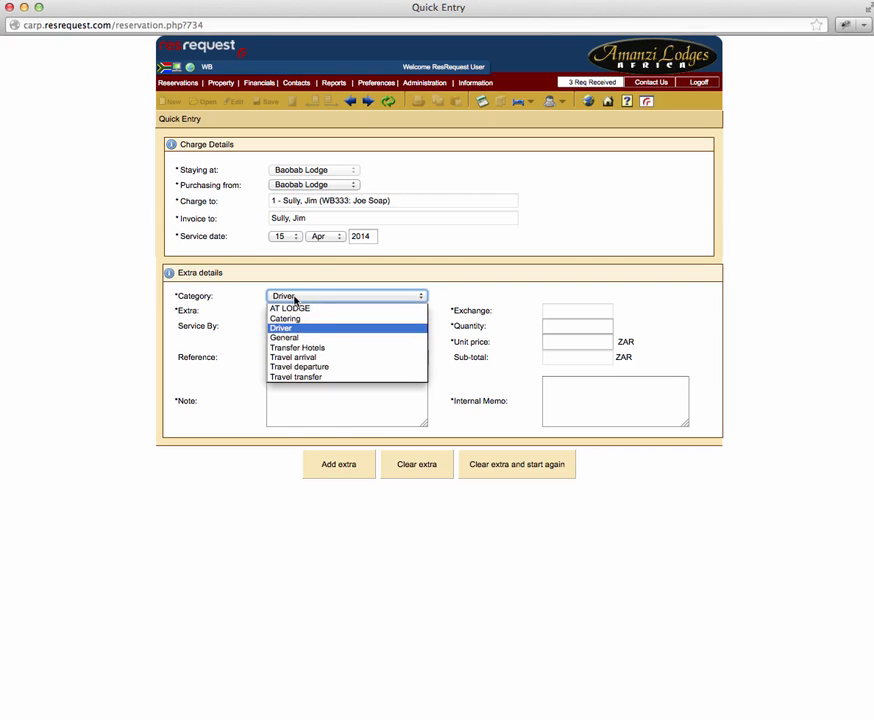
left_click(285, 338)
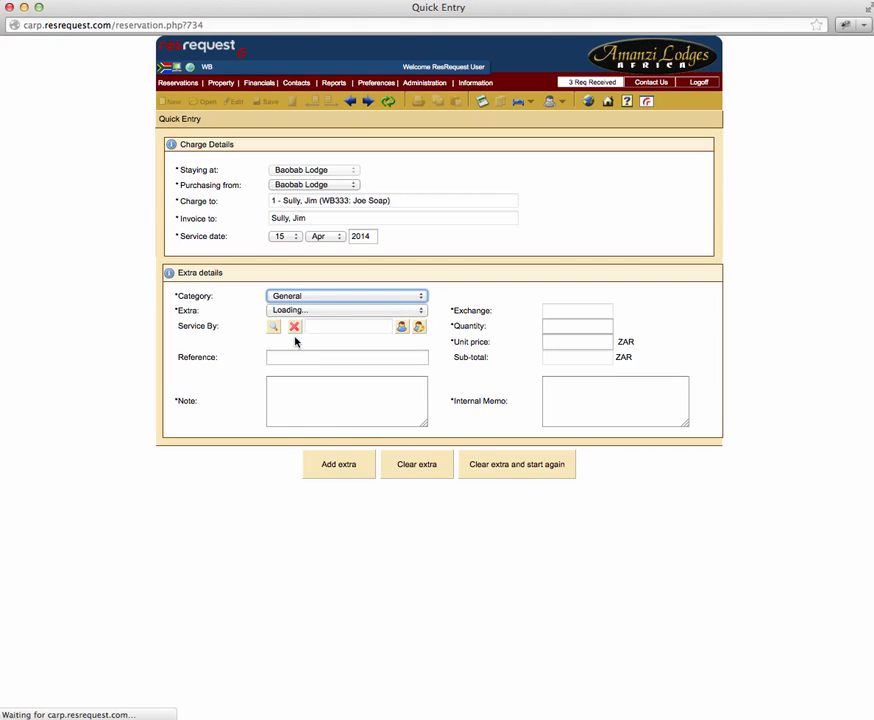
left_click(350, 312)
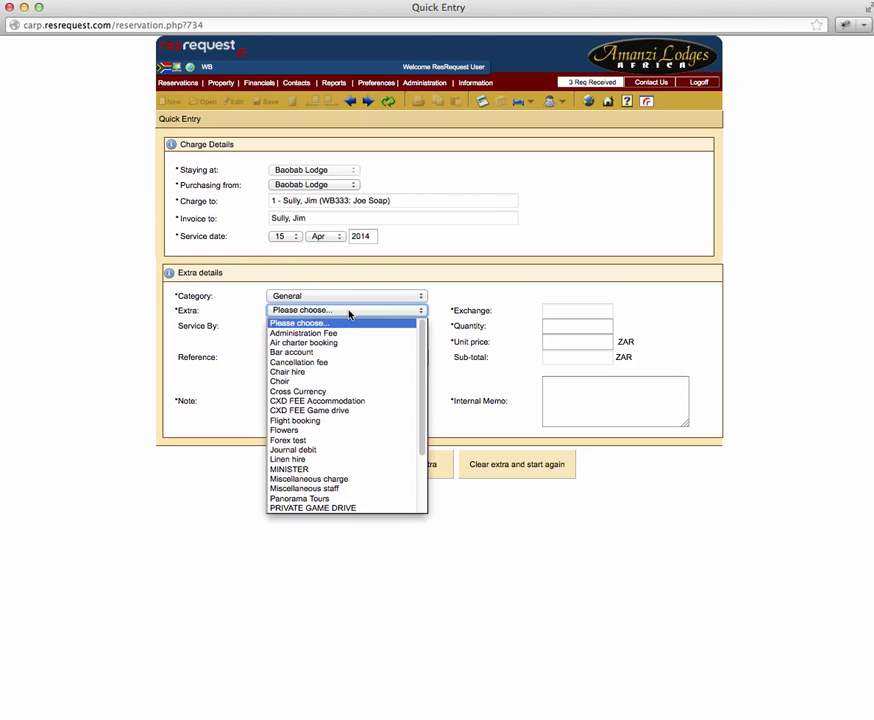
left_click(345, 383)
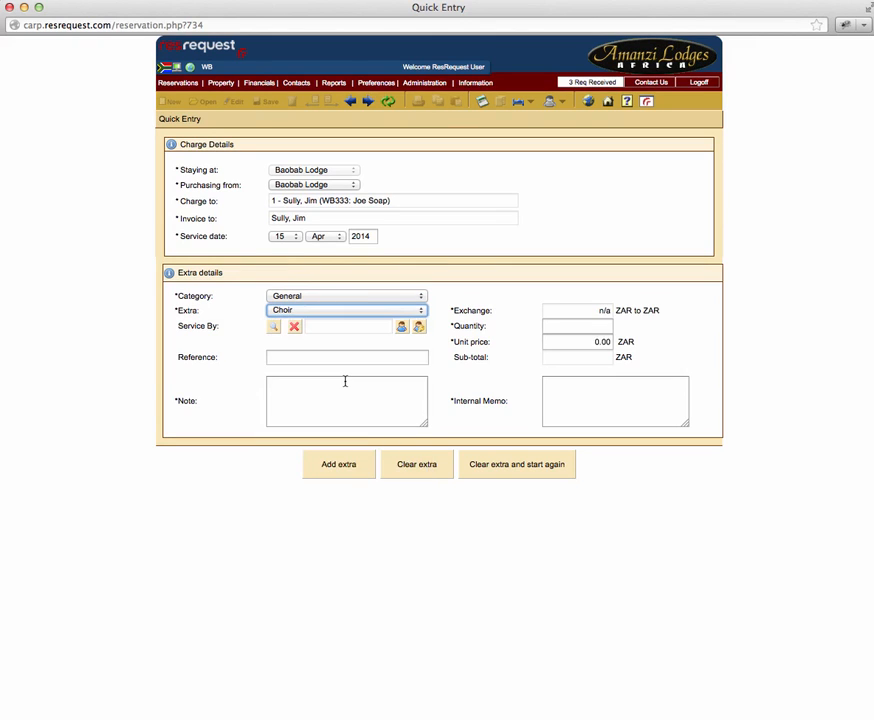
Step: Give the Choir extra a quantity of 2 and a unit price of 50 ZAR, add it and update the account
left_click(574, 326)
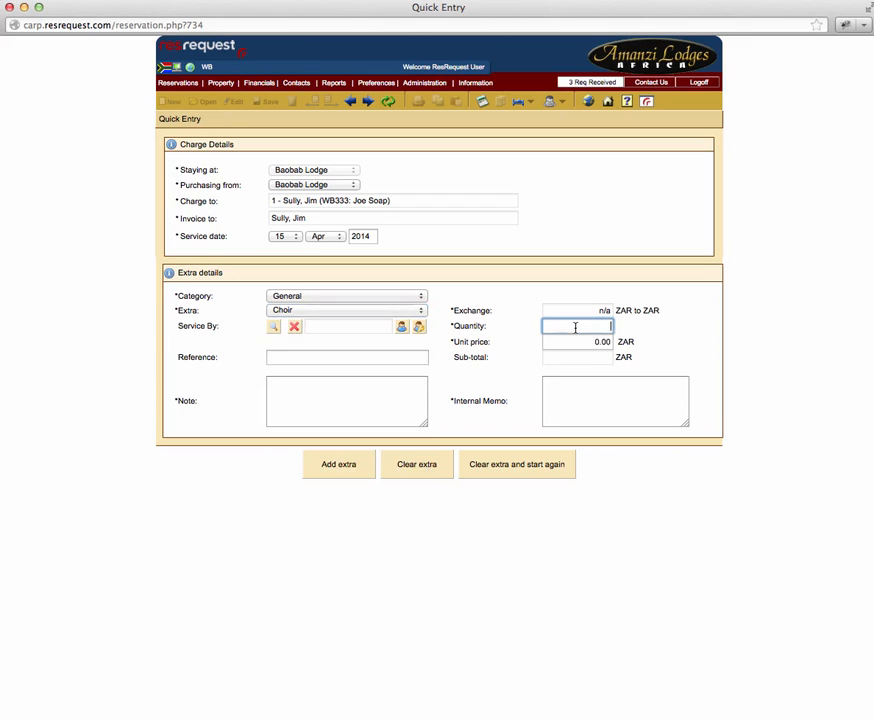
type("2")
left_click(576, 342)
type("5")
left_click(339, 466)
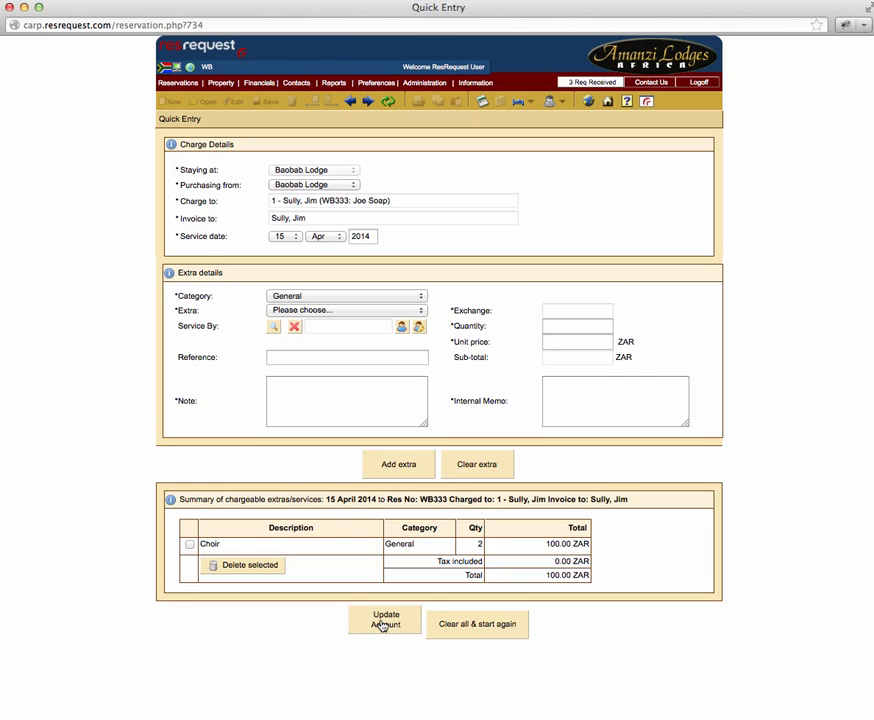
left_click(382, 625)
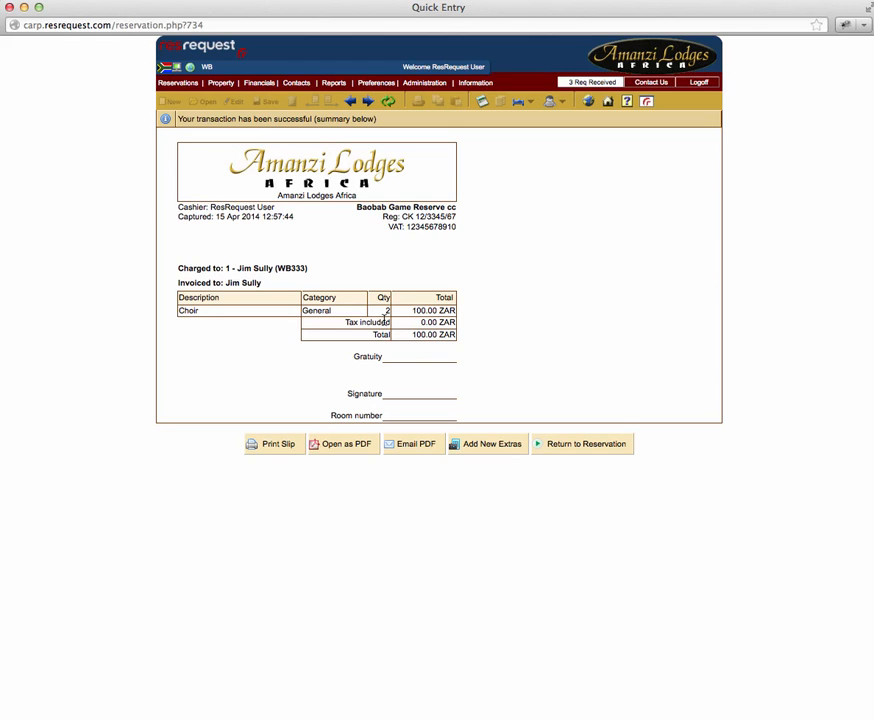
Step: Return to the reservation and review its details, its rooming list and the Choir extra's record
left_click(555, 445)
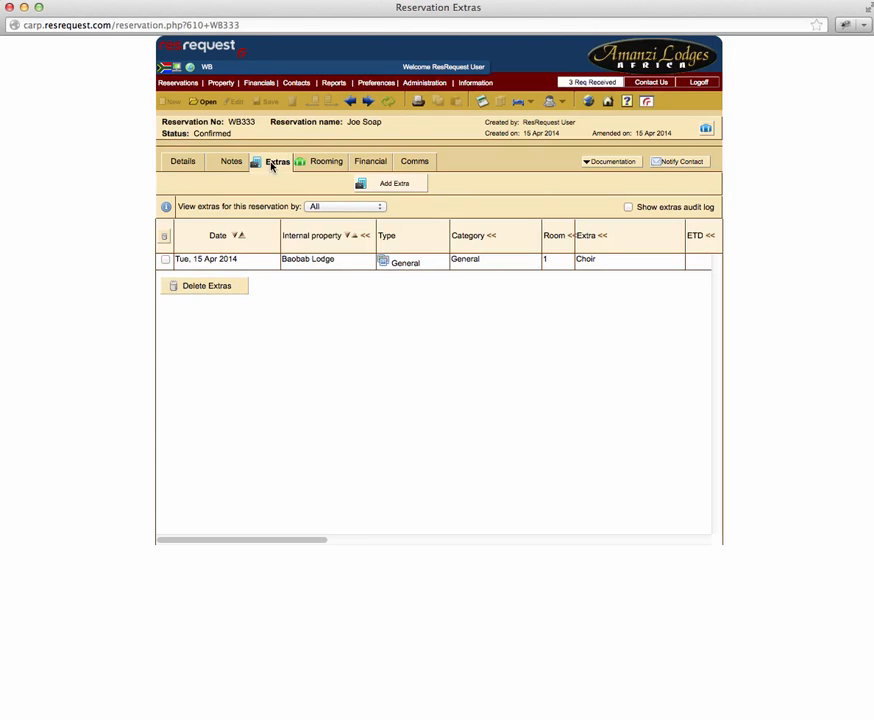
left_click(182, 163)
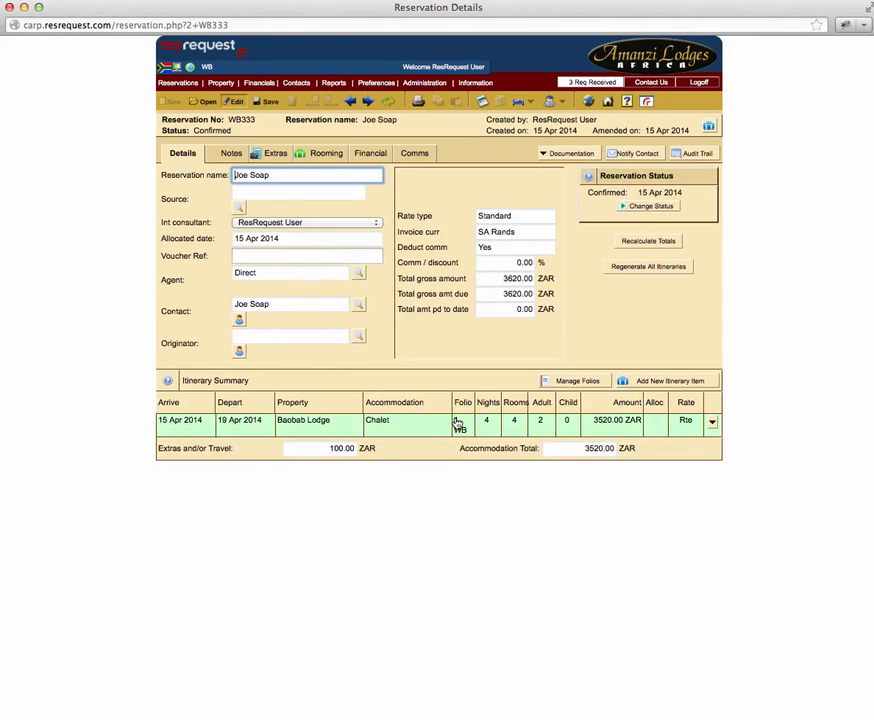
left_click(321, 160)
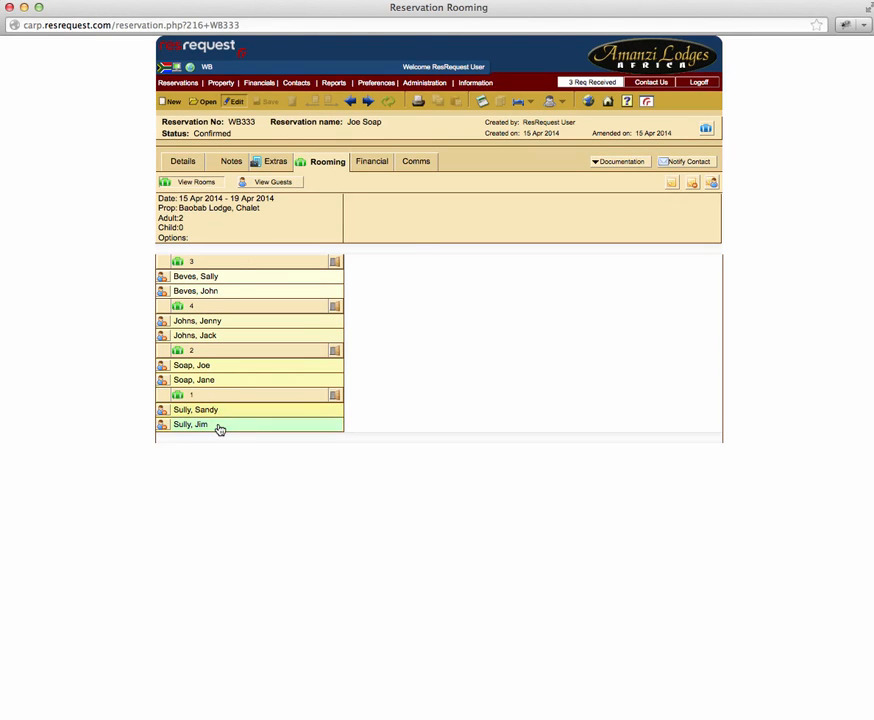
left_click(284, 168)
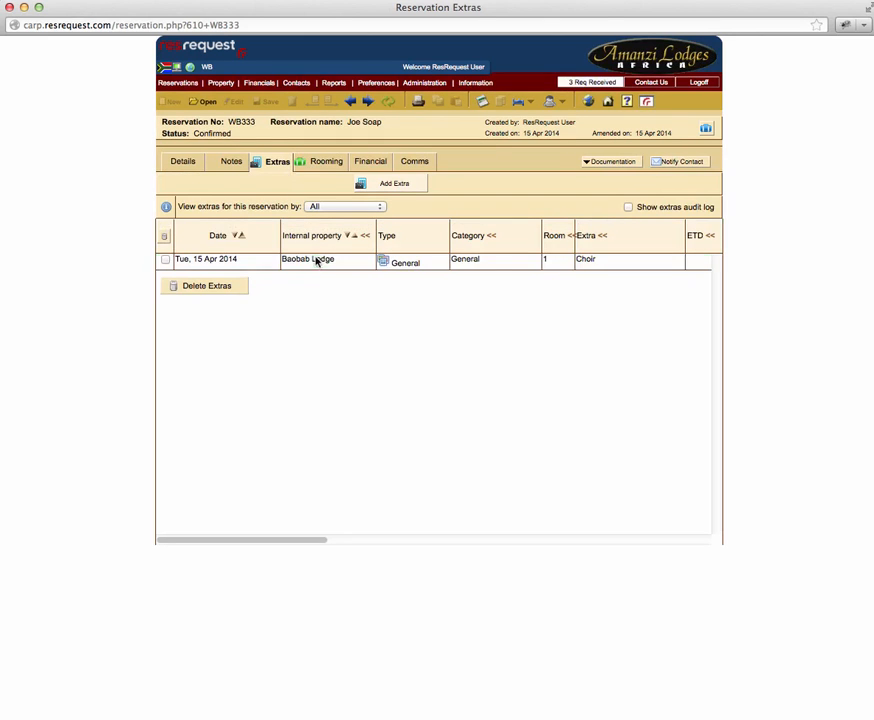
double_click(582, 268)
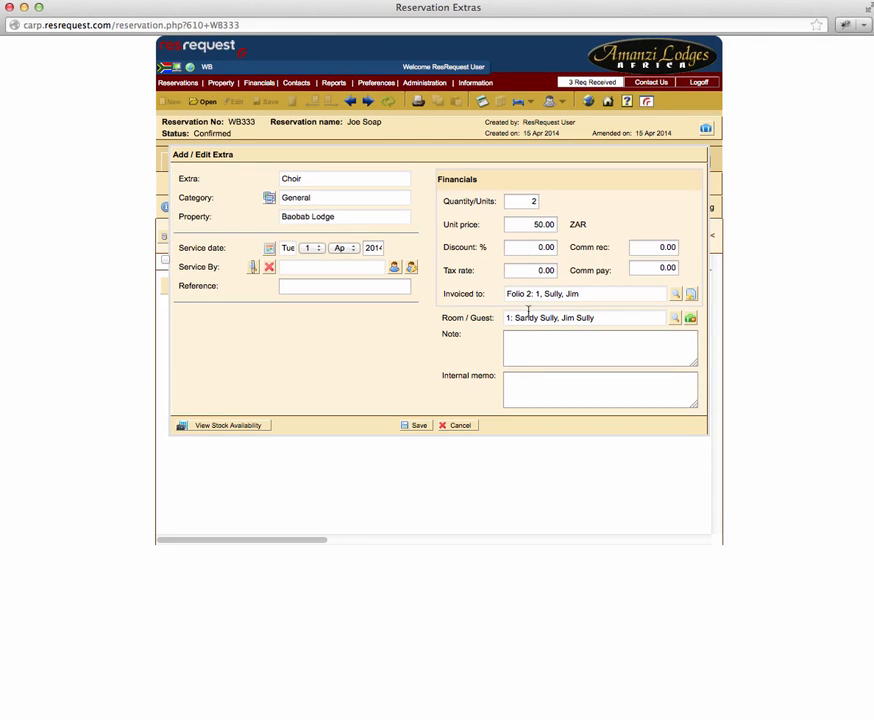
left_click(460, 427)
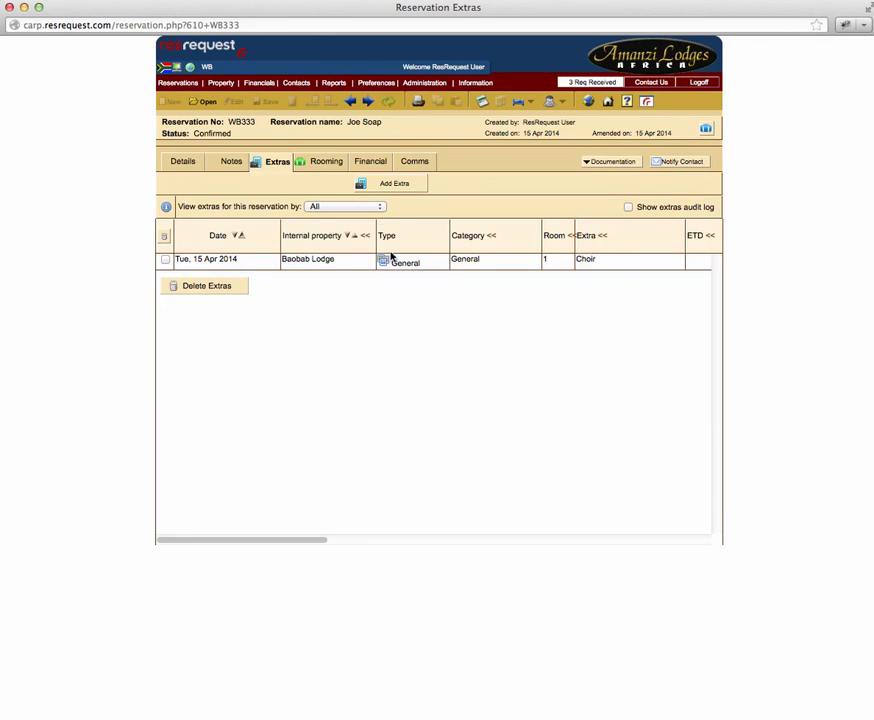
Step: Open the payment form for folio 2 from the reservation's folios and invoices
left_click(372, 163)
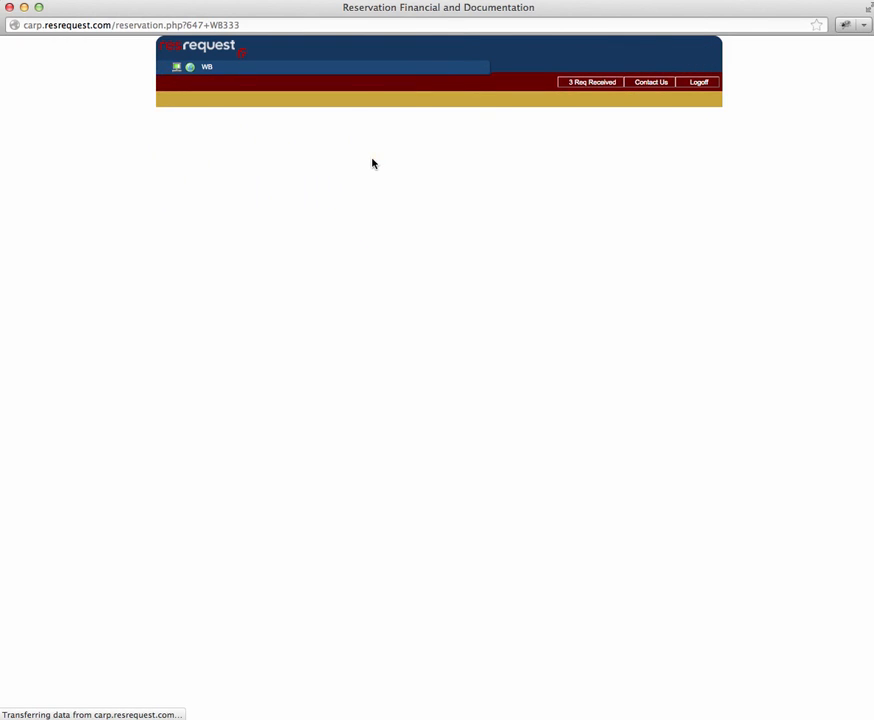
left_click(328, 185)
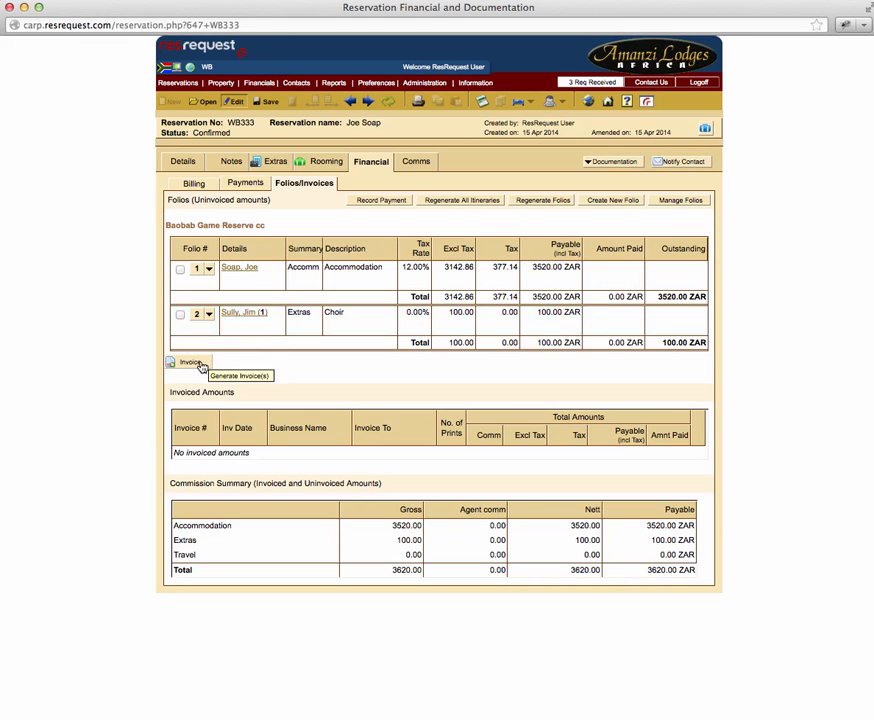
left_click(209, 314)
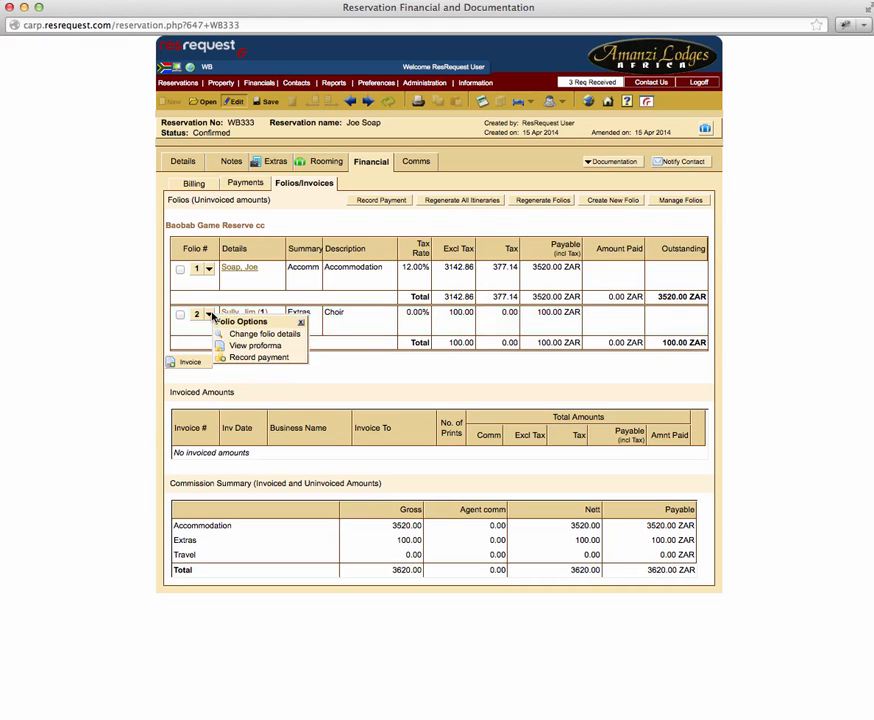
left_click(243, 357)
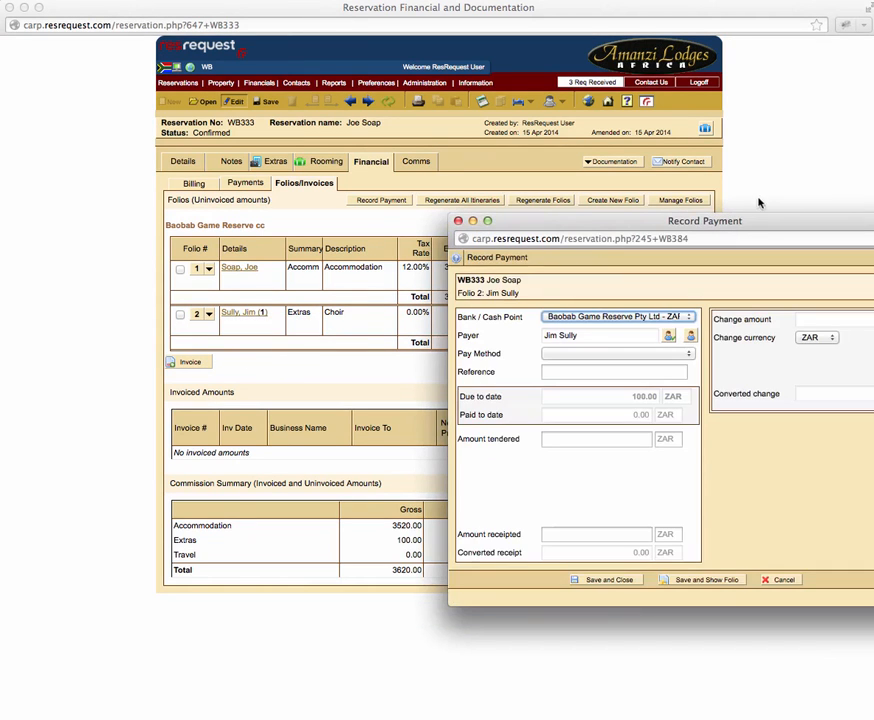
left_click_drag(759, 220, 569, 219)
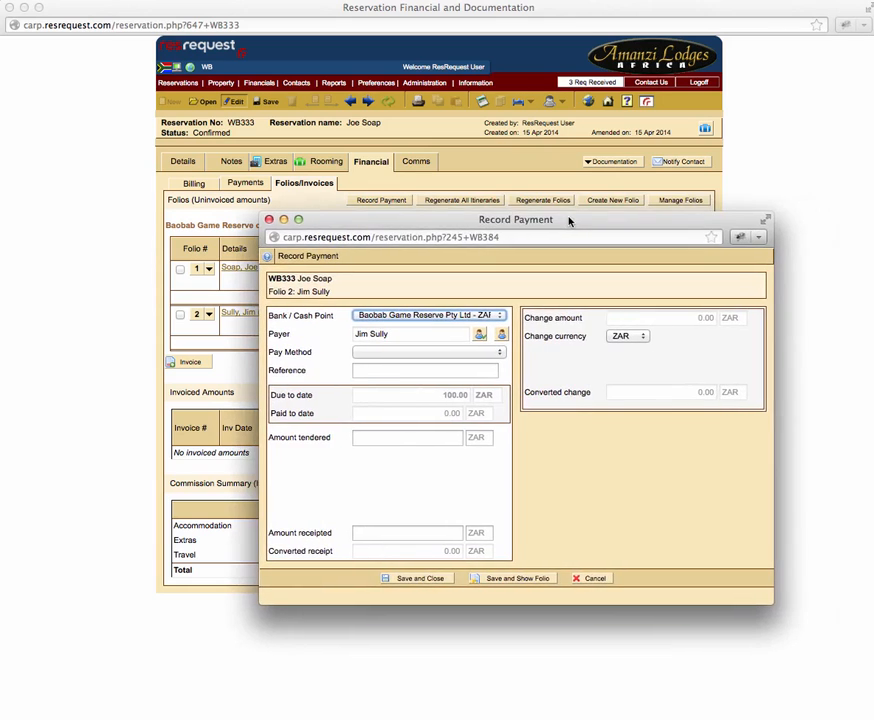
Step: Record a Cash payment with 100 ZAR tendered on folio 2, then save and close it
left_click(495, 354)
left_click(477, 381)
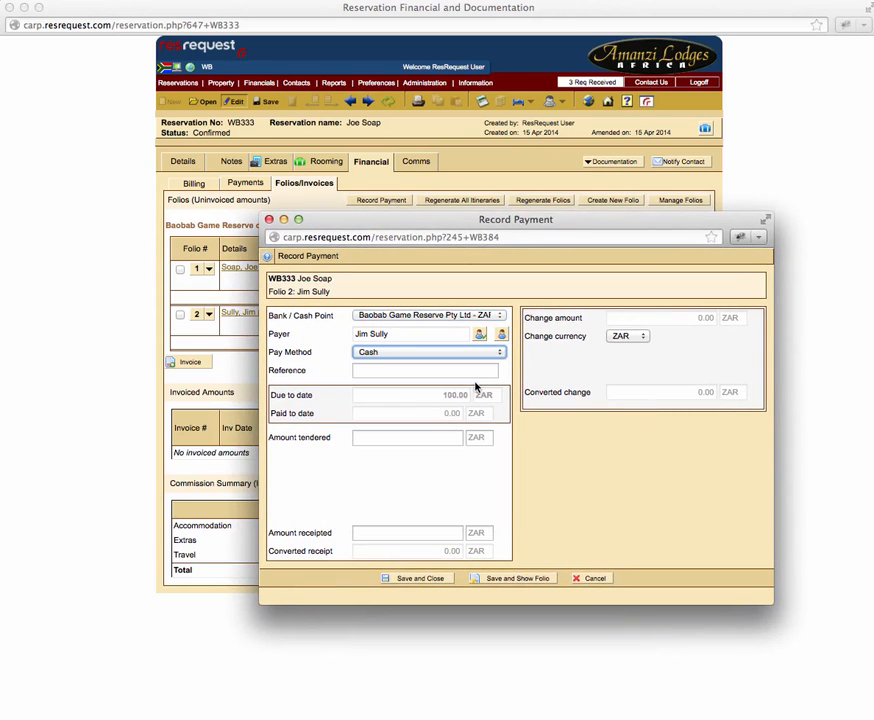
left_click(441, 439)
type("100")
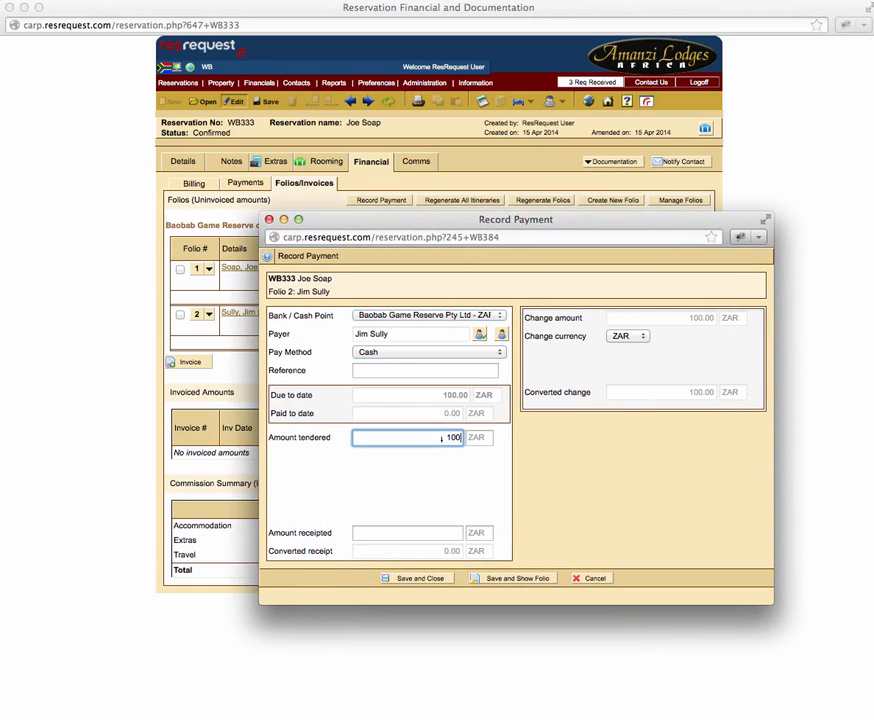
left_click(423, 579)
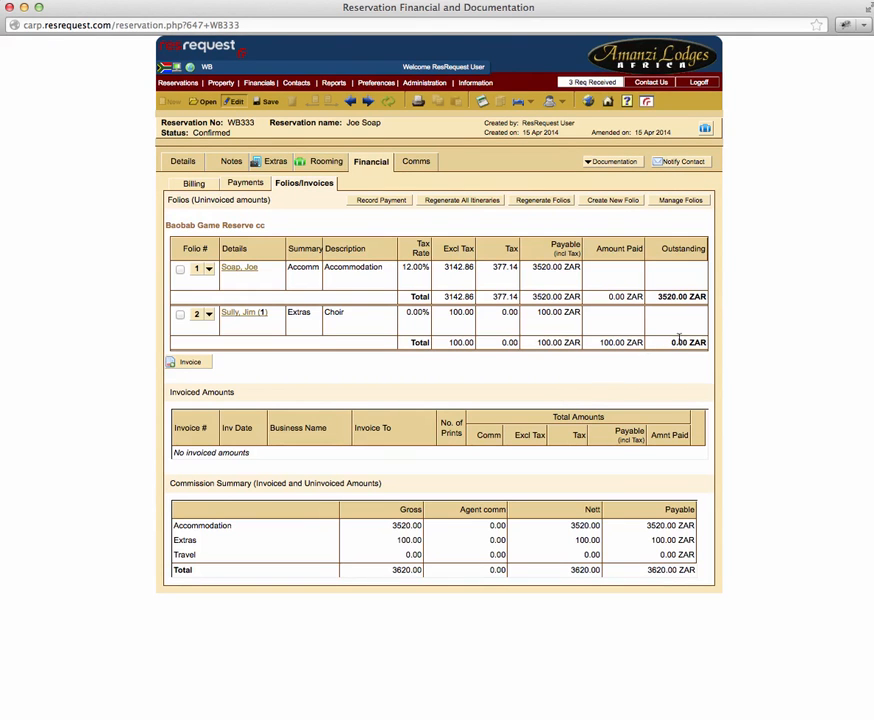
Step: View folio 2's proforma invoice through to the receipts and bank details, then close it
left_click(500, 328)
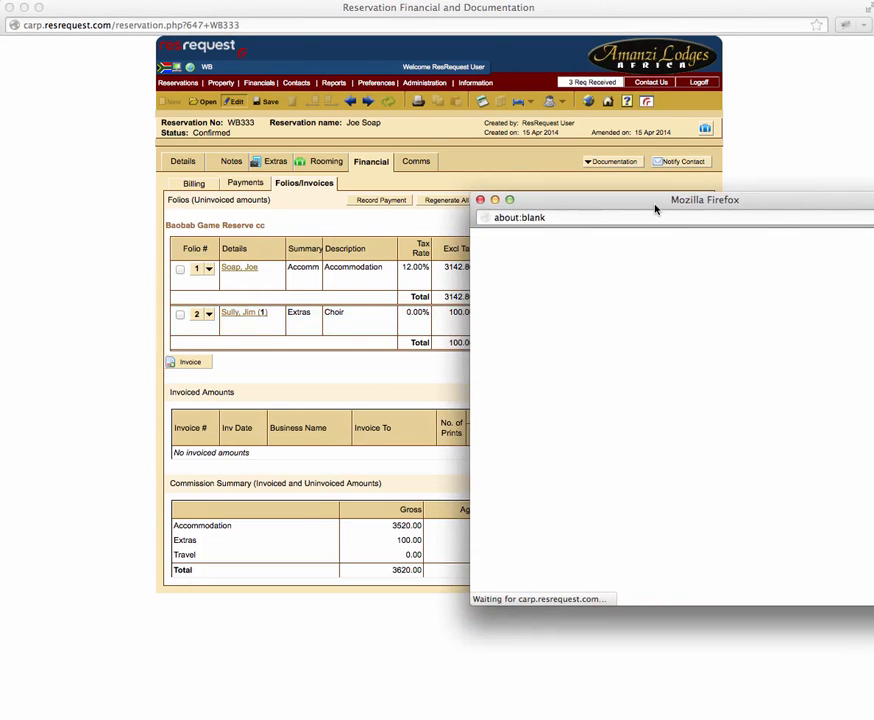
left_click_drag(655, 208, 410, 193)
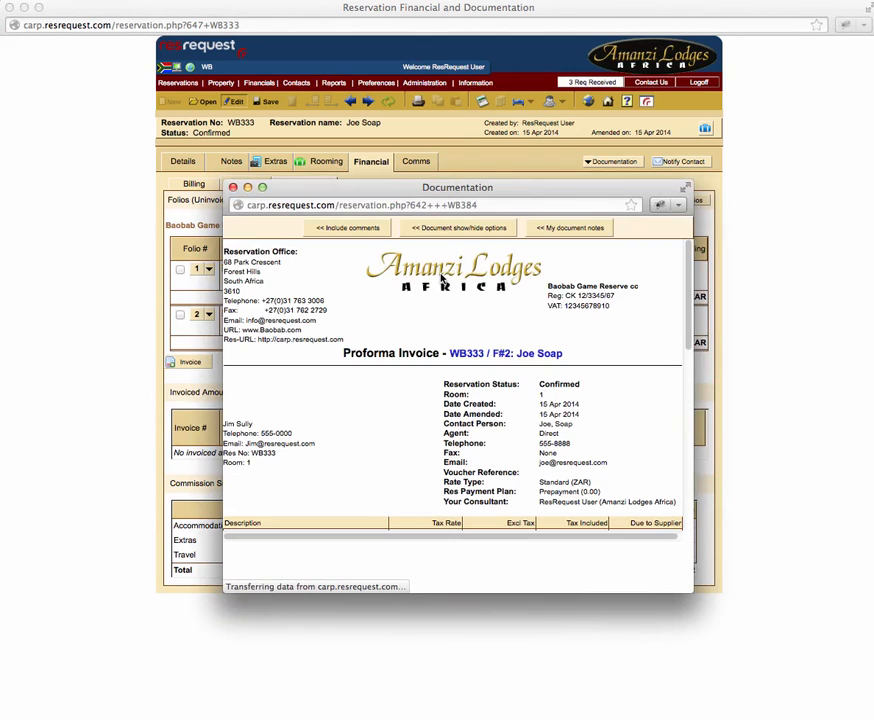
scroll(424, 392, "down", 5)
scroll(424, 398, "down", 10)
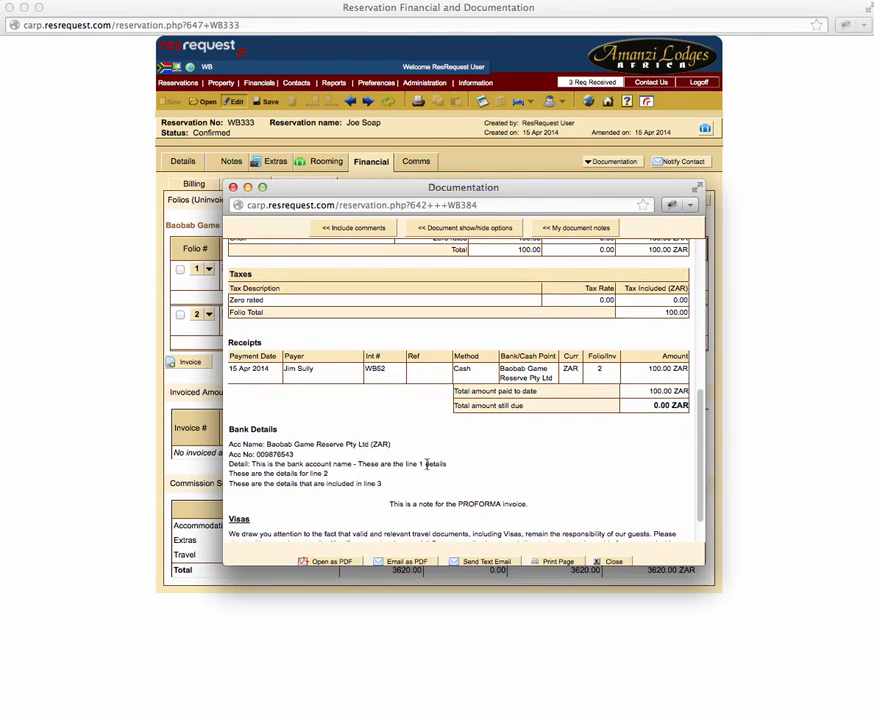
left_click(609, 561)
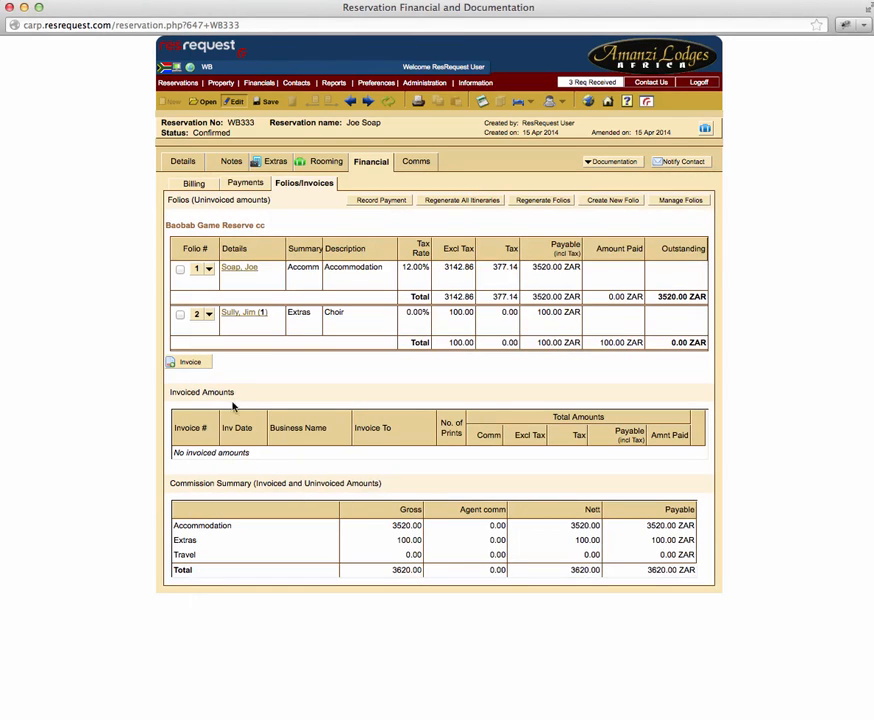
Step: Mark folio 2 for invoicing and open the property's Rooming Calendar
left_click(180, 314)
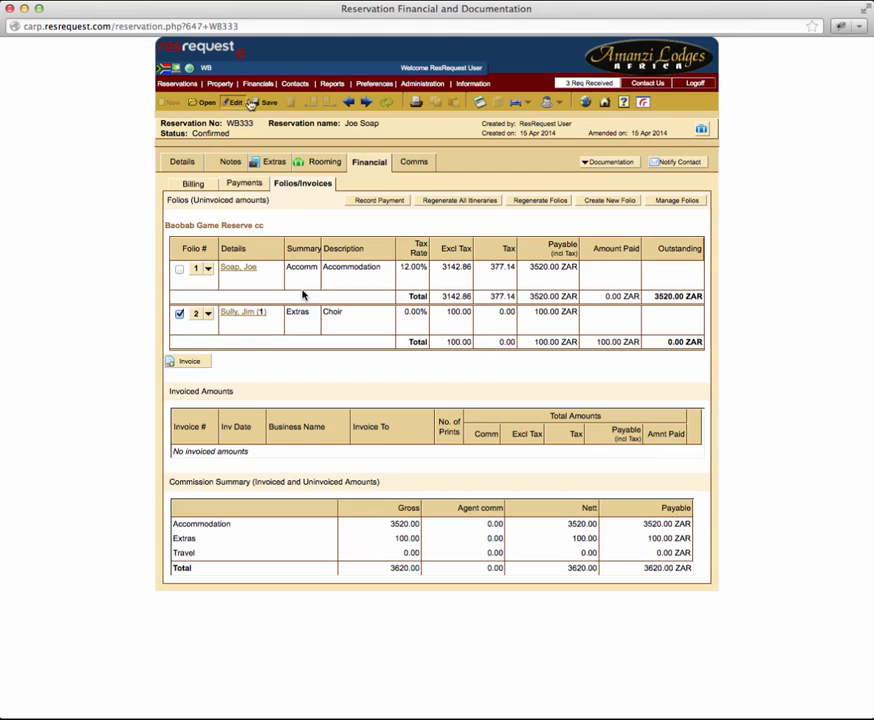
left_click(220, 84)
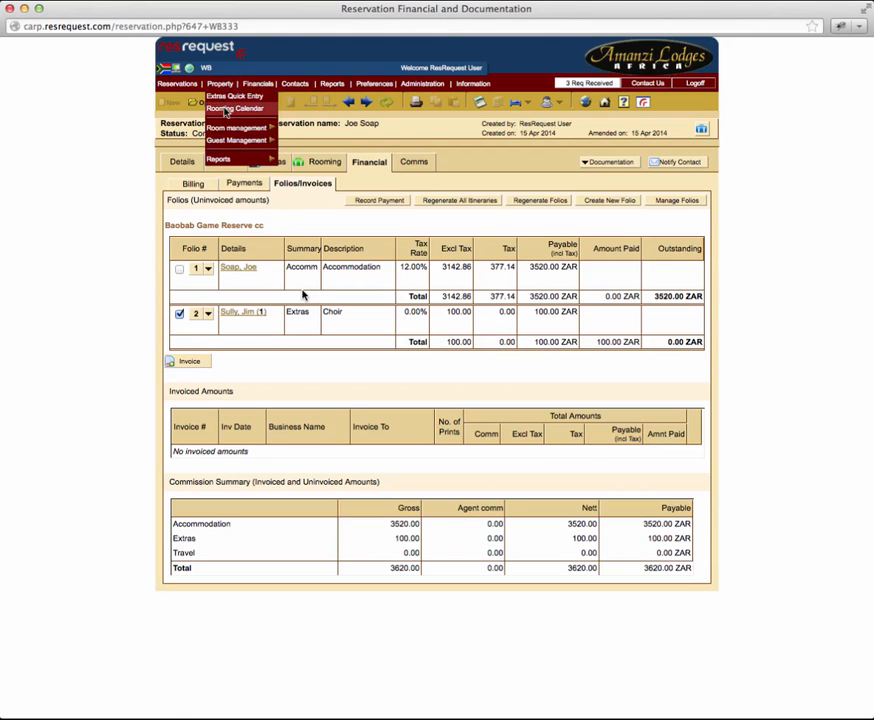
left_click(232, 107)
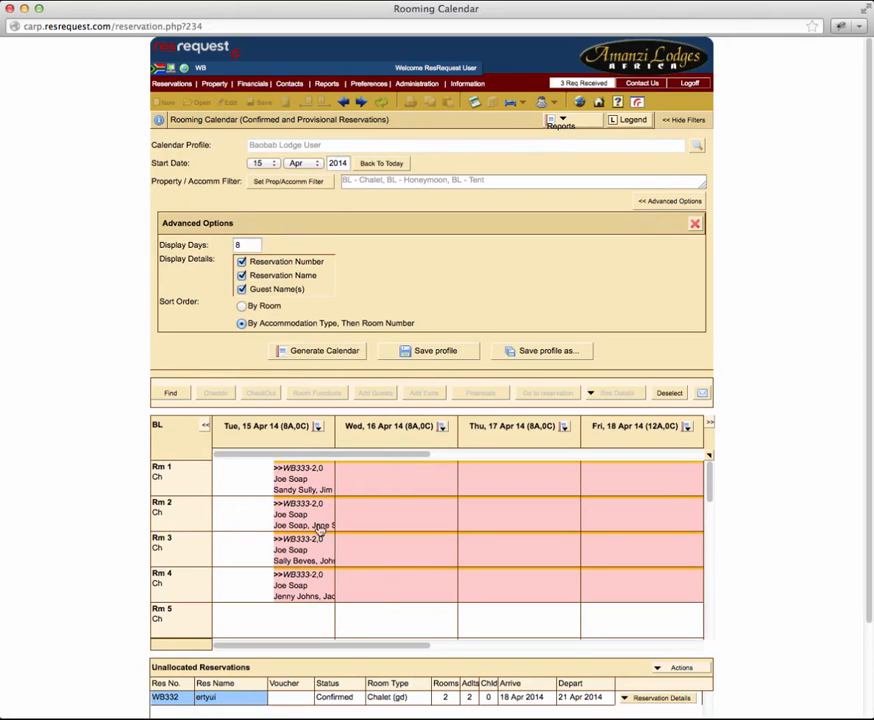
Step: Select the Rm 1 booking on the Rooming Calendar and open its Extras form
left_click(371, 484)
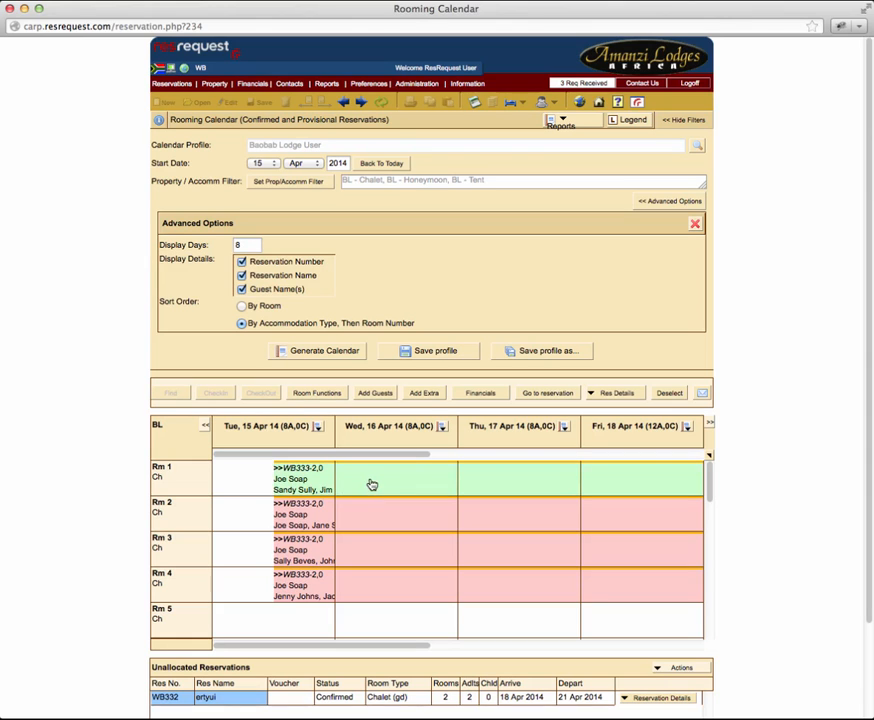
left_click(424, 393)
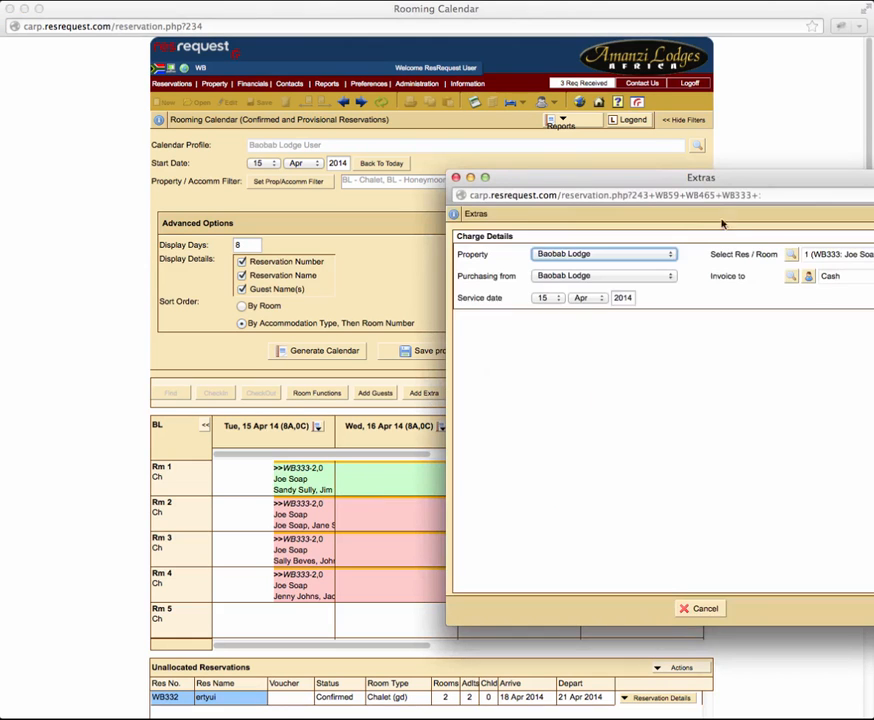
left_click_drag(716, 178, 409, 161)
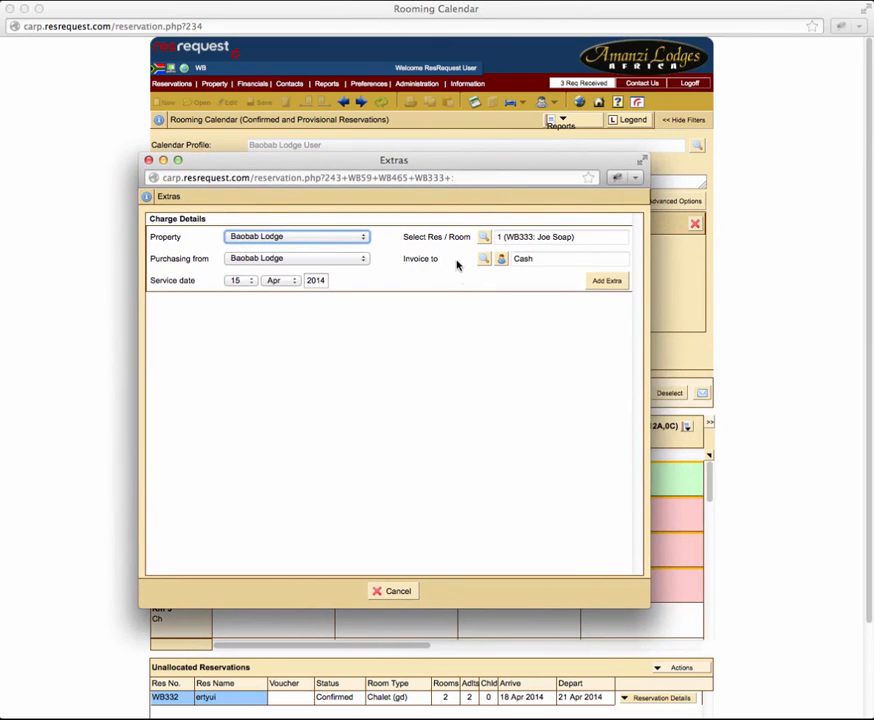
Step: Charge the extras to room 1 and set the first-listed guest in that room as the invoice recipient
left_click(484, 240)
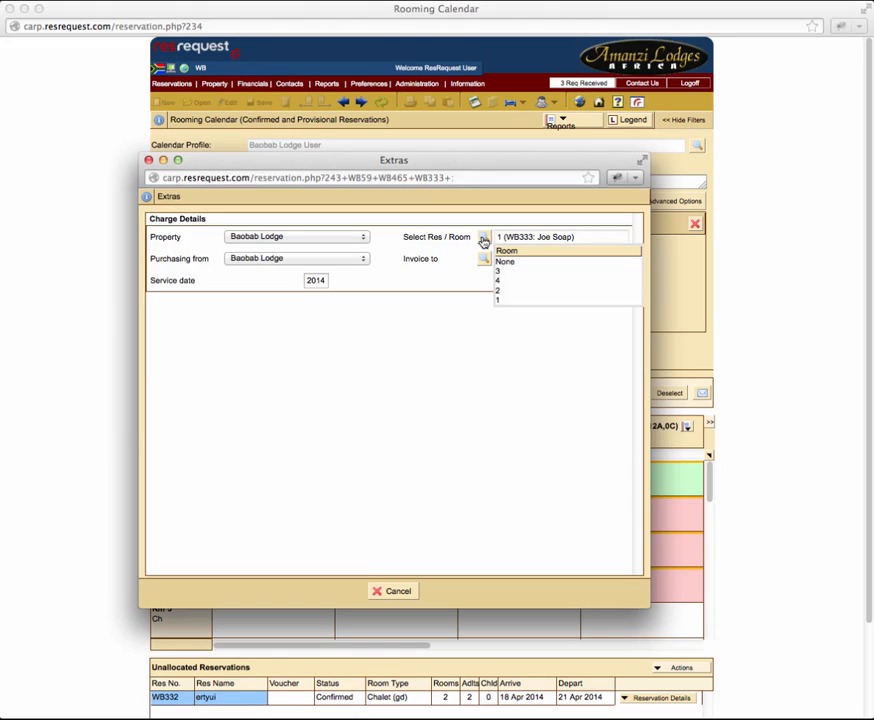
left_click(501, 299)
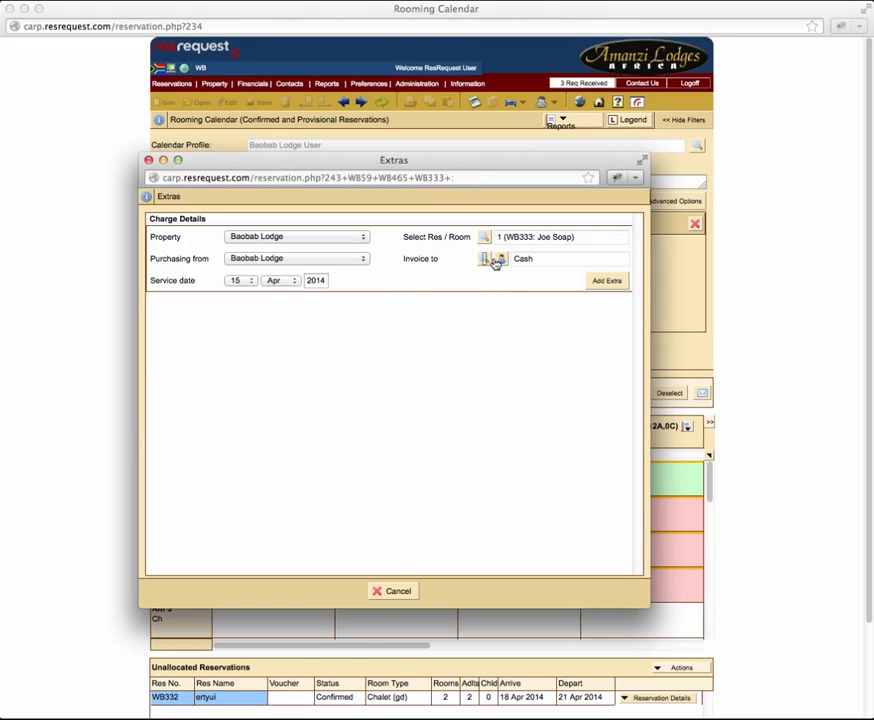
left_click(484, 259)
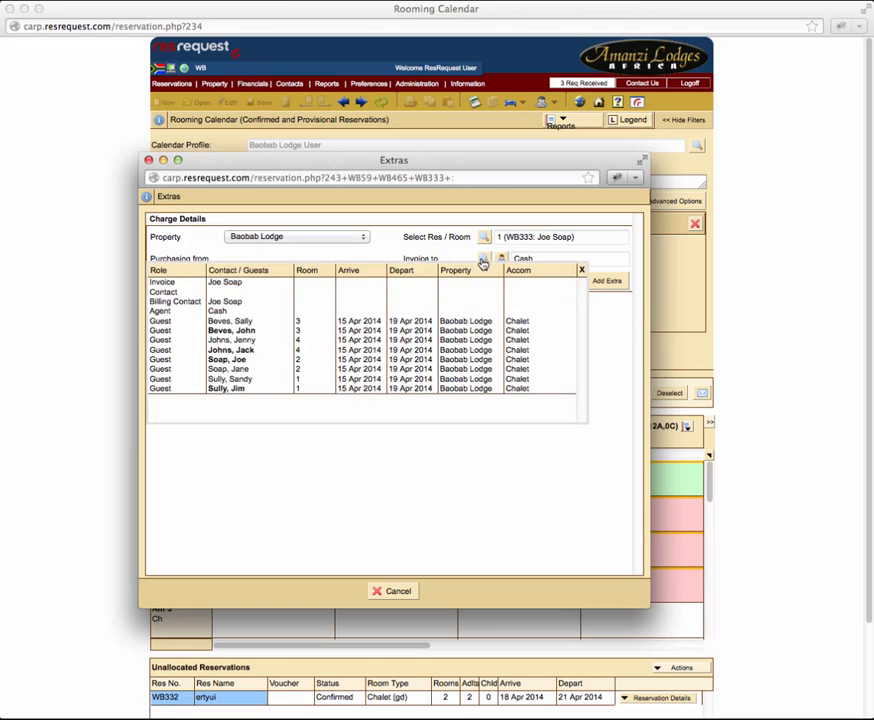
left_click(284, 386)
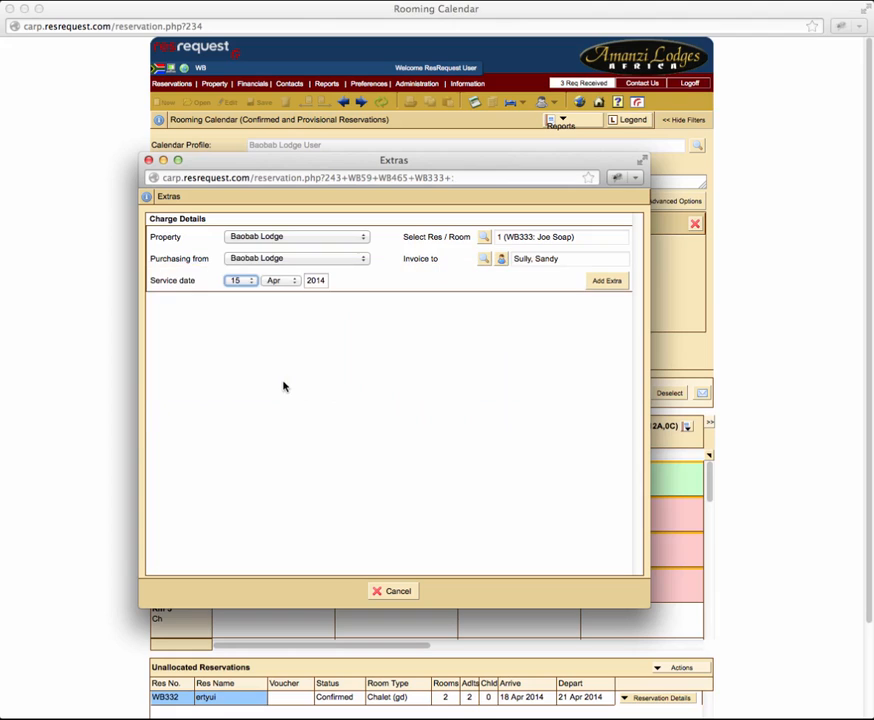
Step: Add the WEDDING CAKE extra from the Catering category with a quantity of 1
left_click(610, 284)
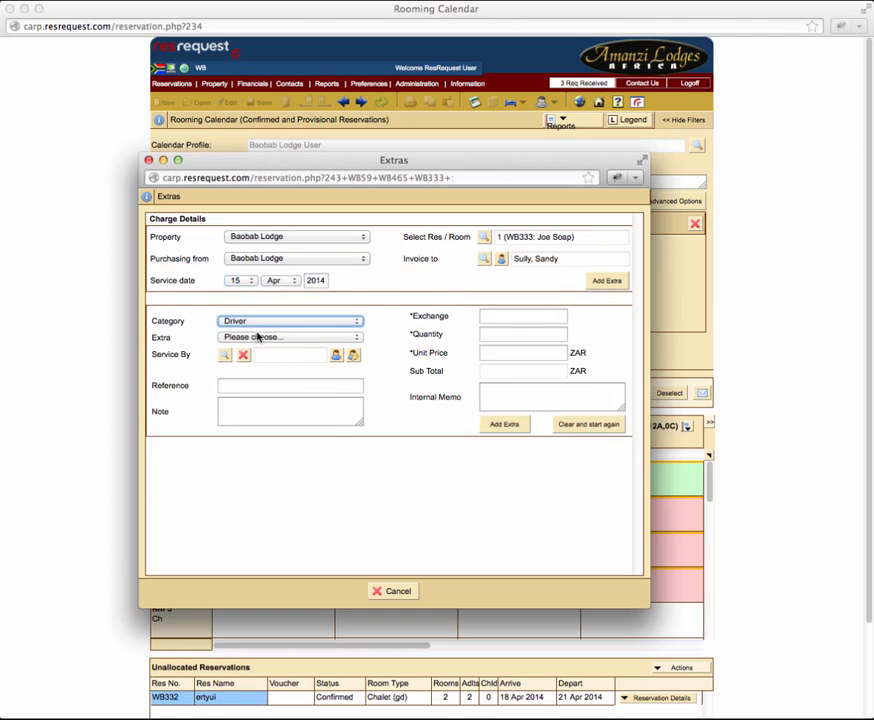
left_click(259, 325)
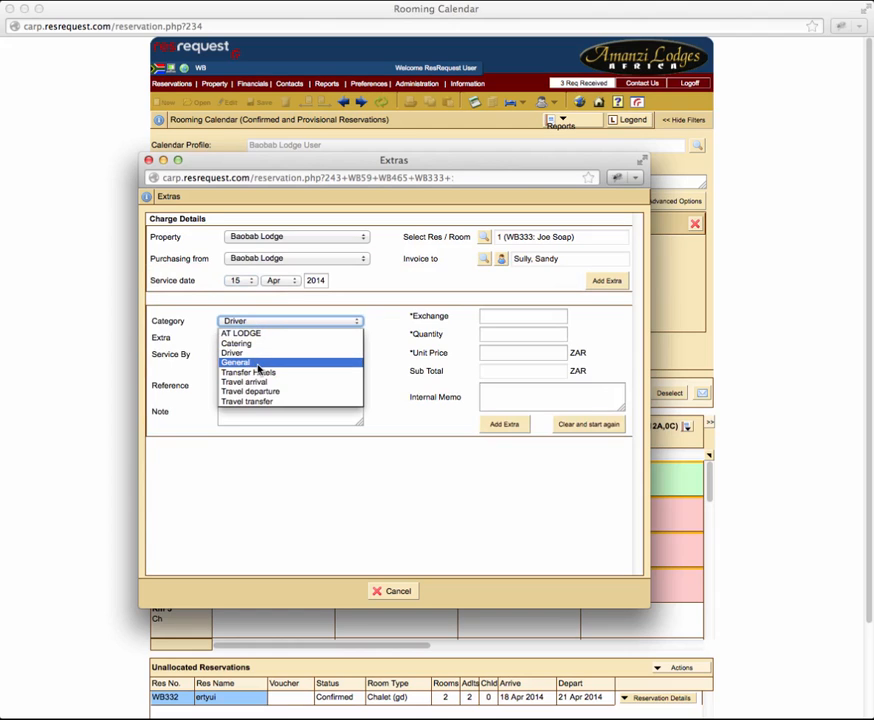
left_click(255, 343)
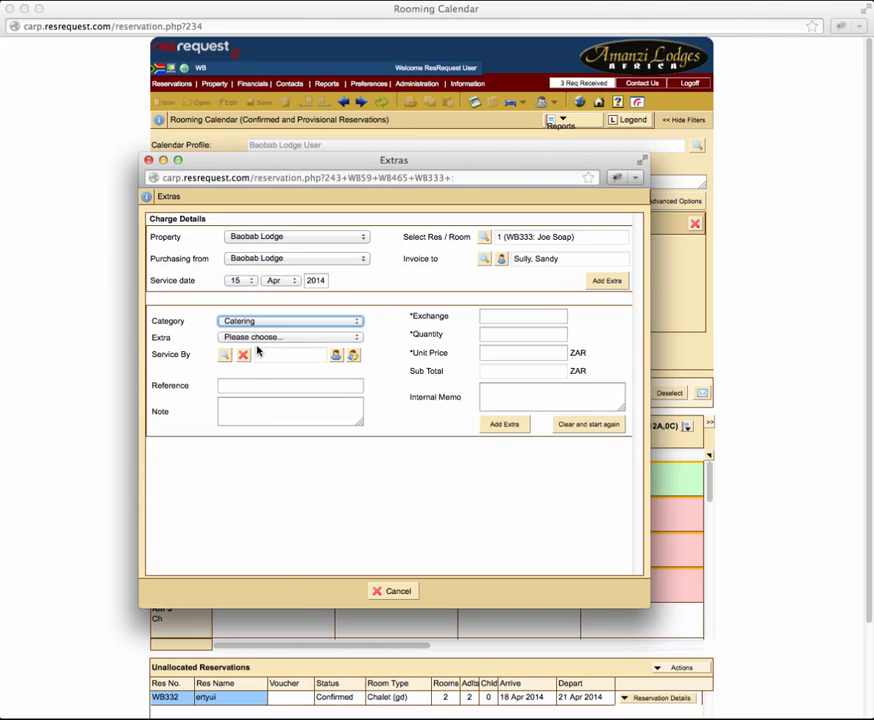
left_click(271, 338)
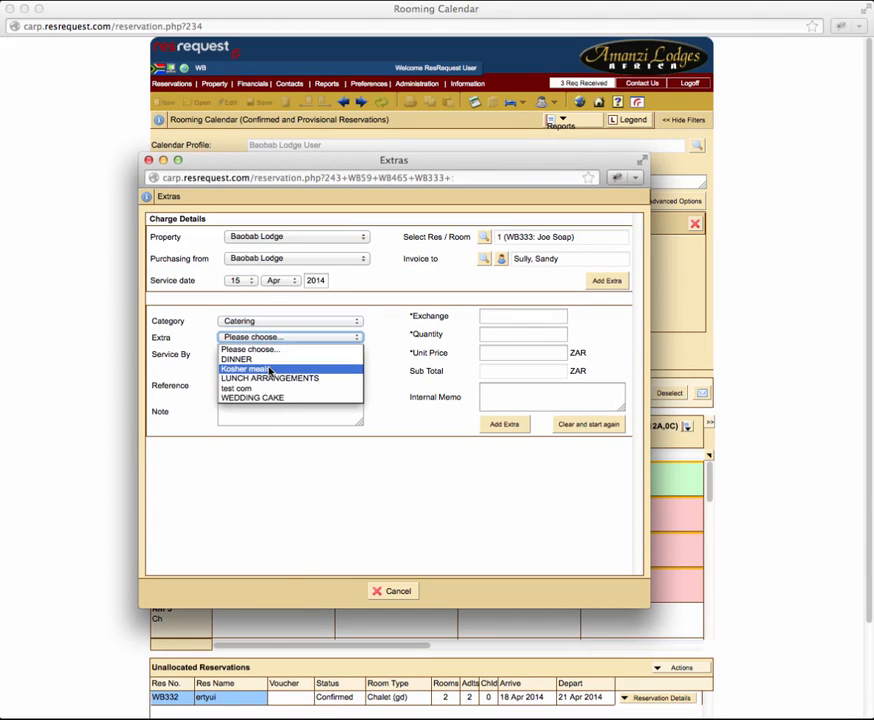
left_click(268, 399)
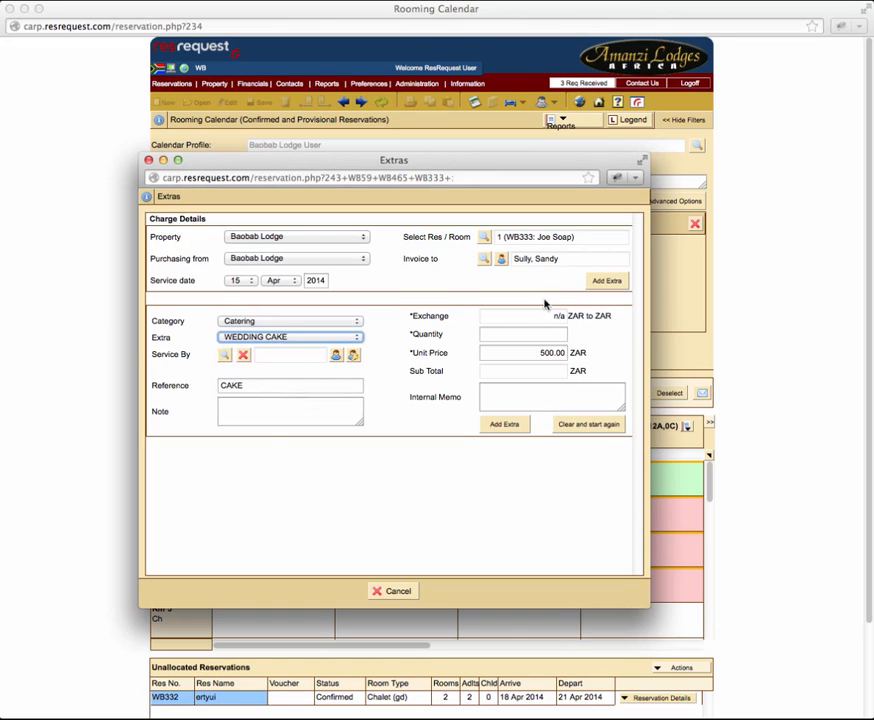
left_click(533, 335)
type("1")
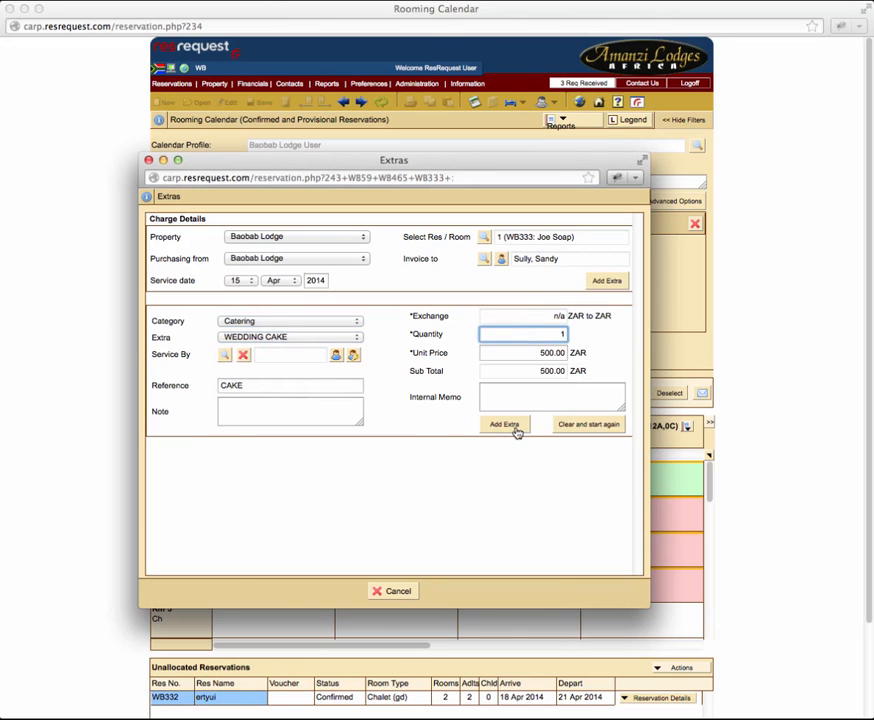
left_click(510, 426)
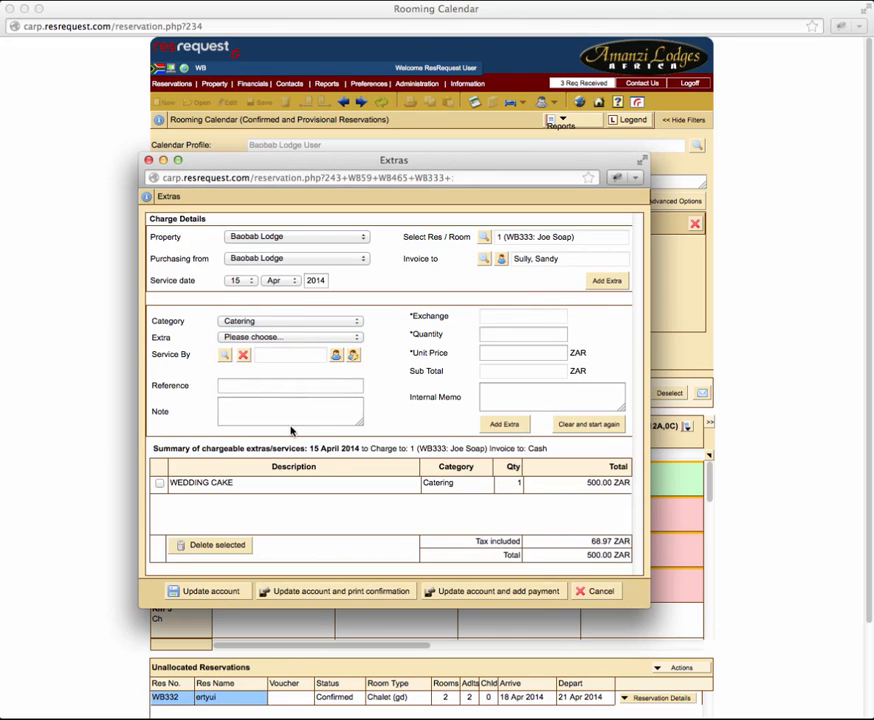
Step: Add the Catering extra DINNER with a quantity of 2, then update the account with the extras
left_click(273, 337)
left_click(268, 361)
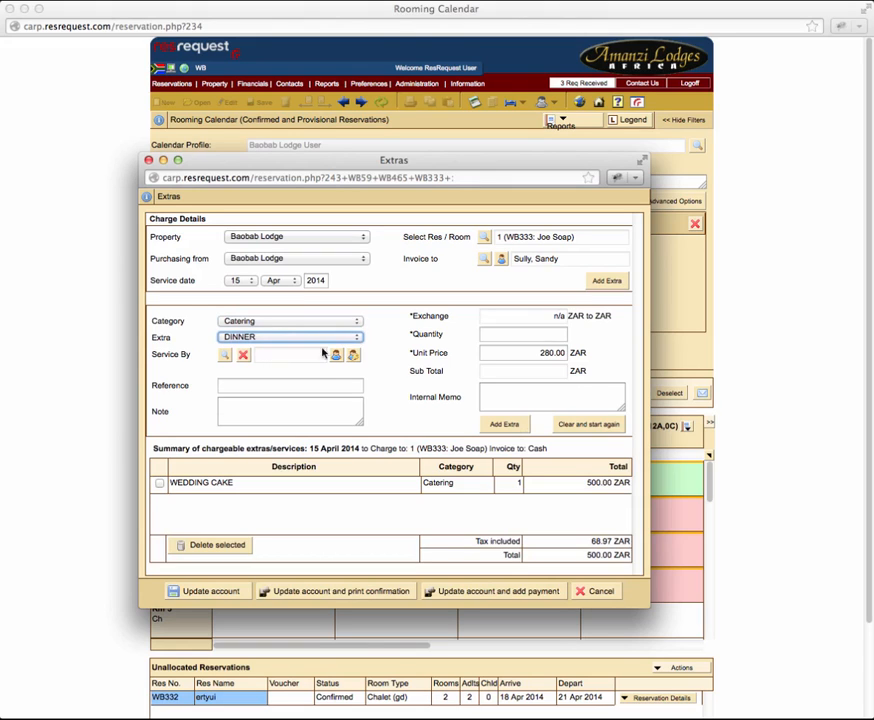
left_click(535, 335)
type("2")
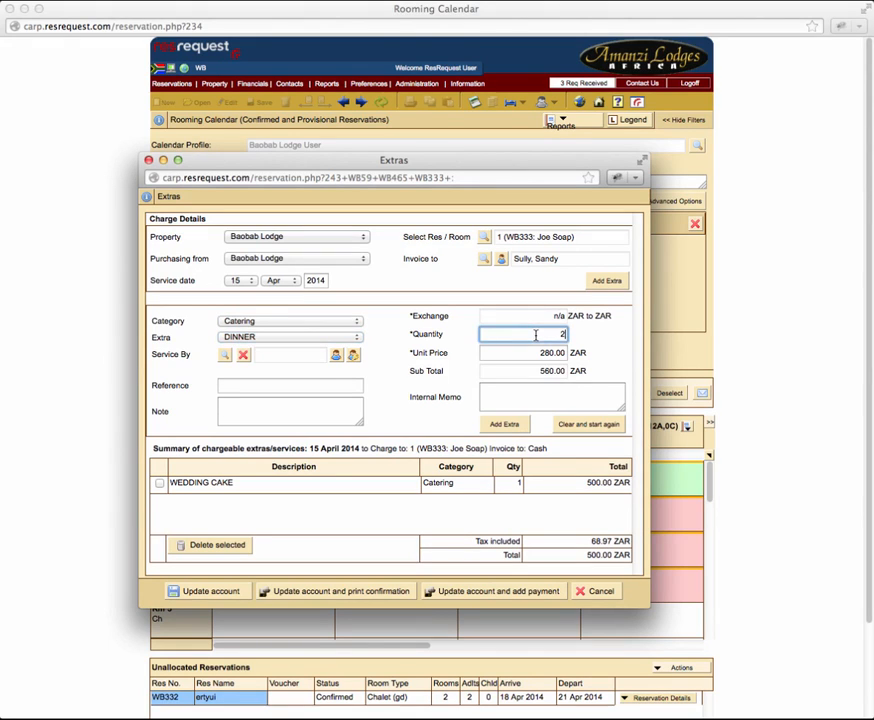
left_click(504, 424)
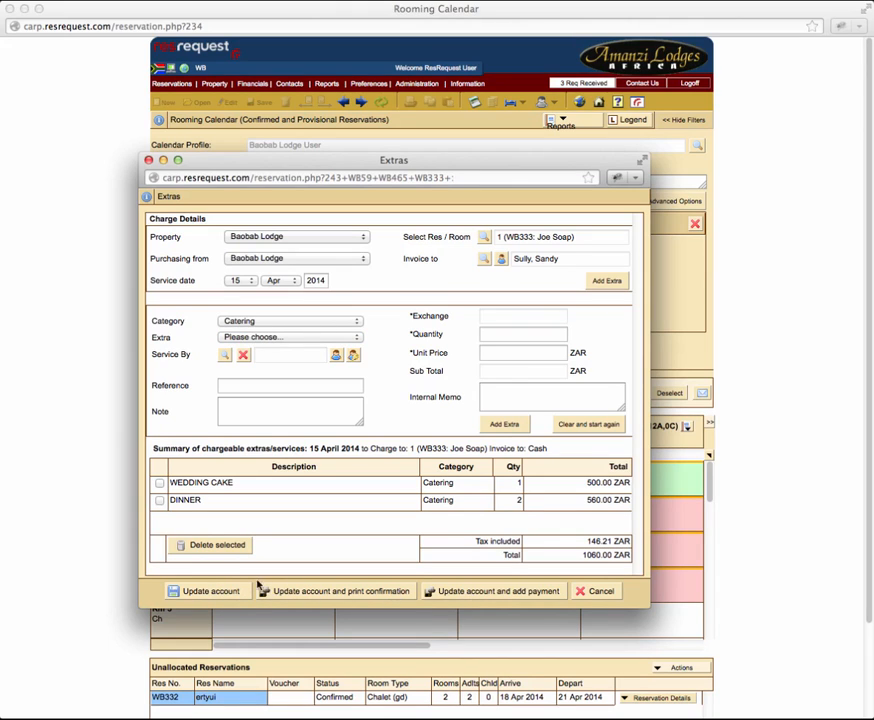
left_click(226, 593)
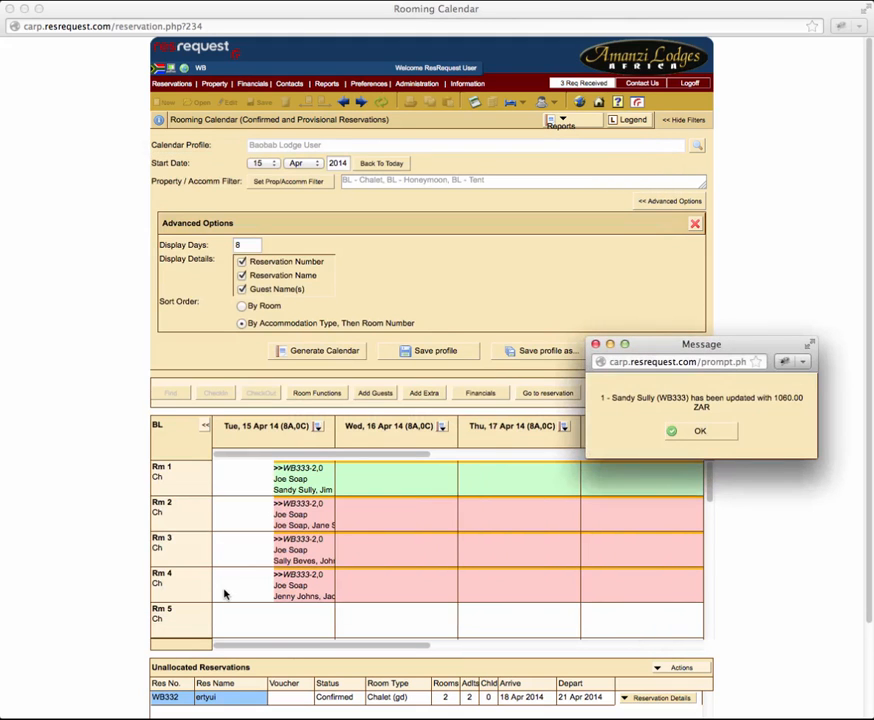
left_click(700, 432)
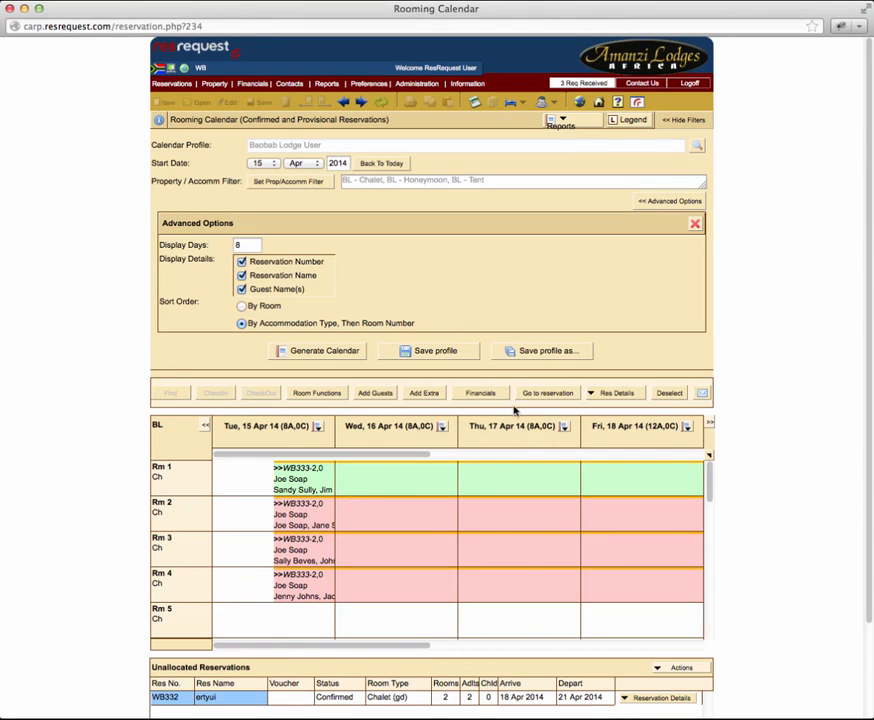
Step: Open the room's financials for the Rm 1 booking and start recording a payment on folio 3
left_click(481, 394)
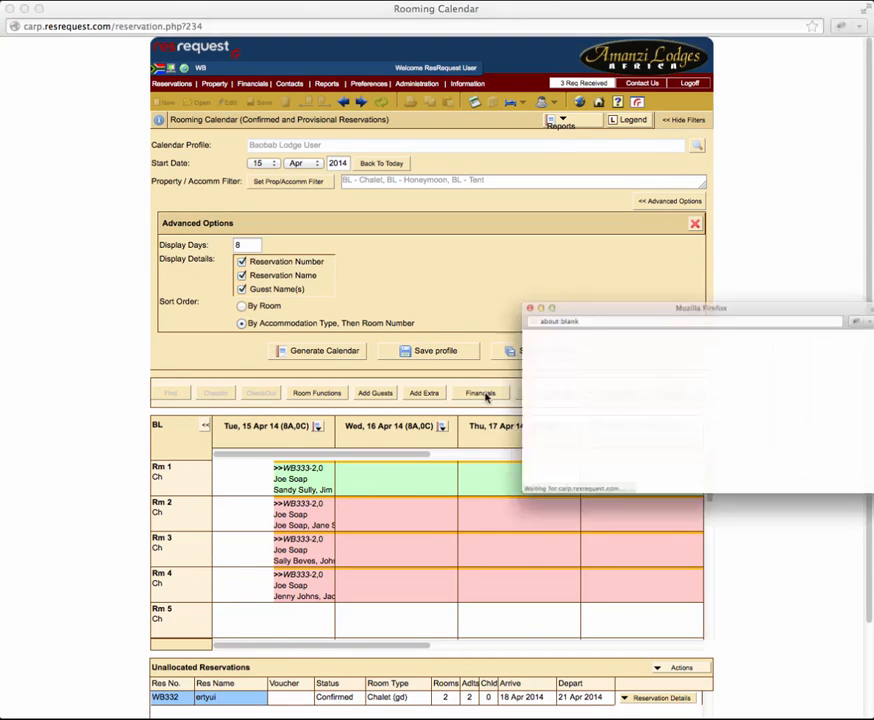
left_click_drag(634, 285, 295, 253)
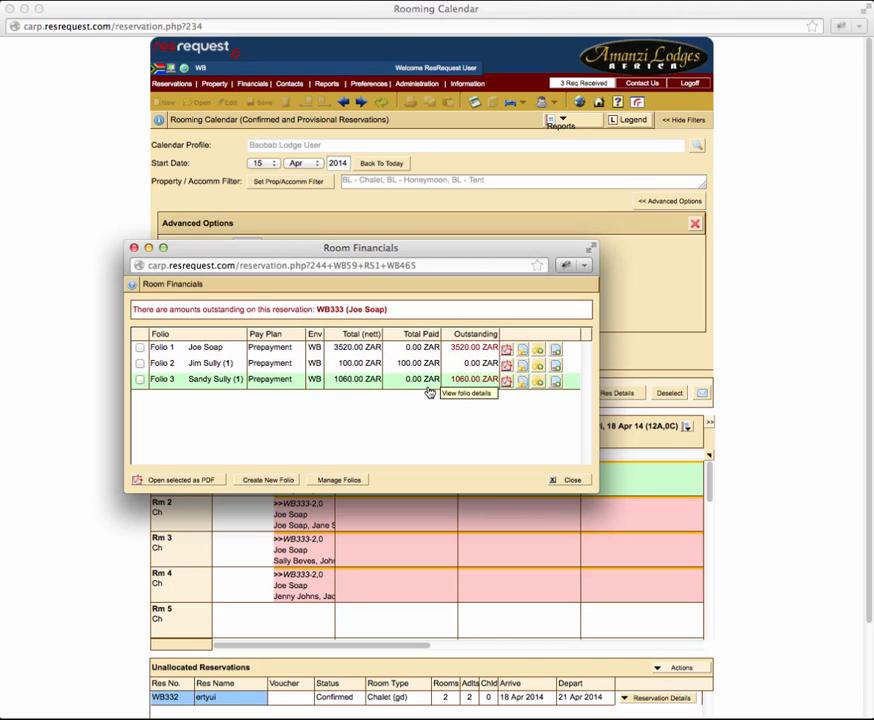
left_click(541, 382)
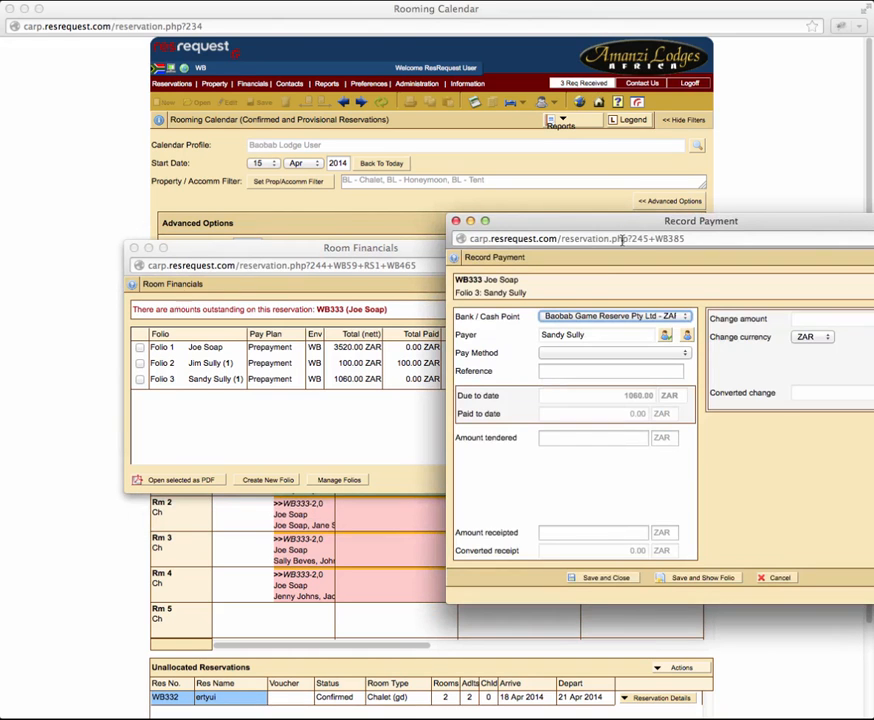
left_click_drag(622, 229, 427, 218)
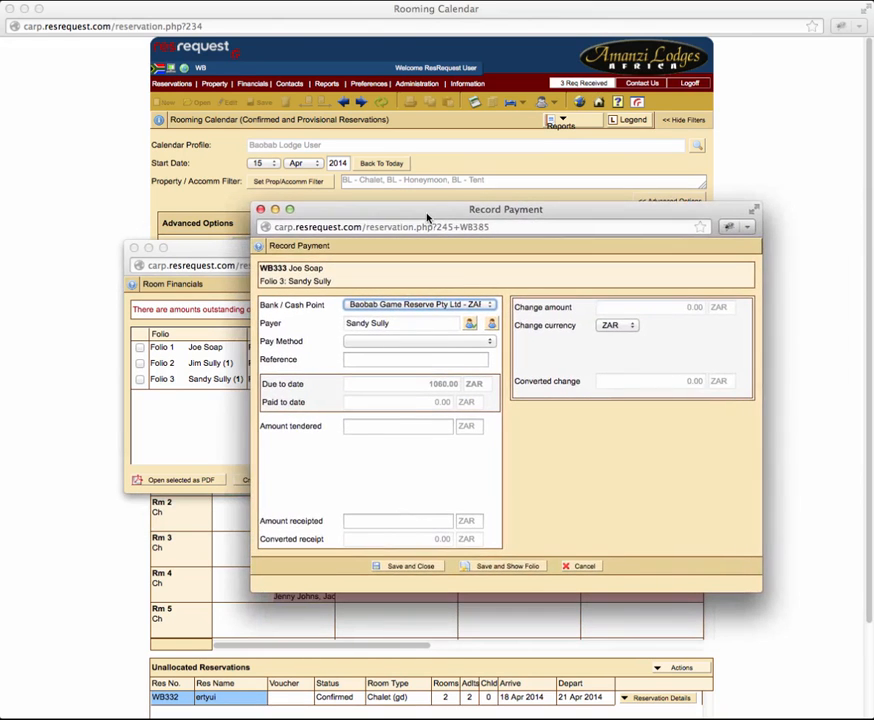
Step: Record a Cash payment with 1060 ZAR tendered on folio 3, then save and close it
left_click(434, 425)
type("1060")
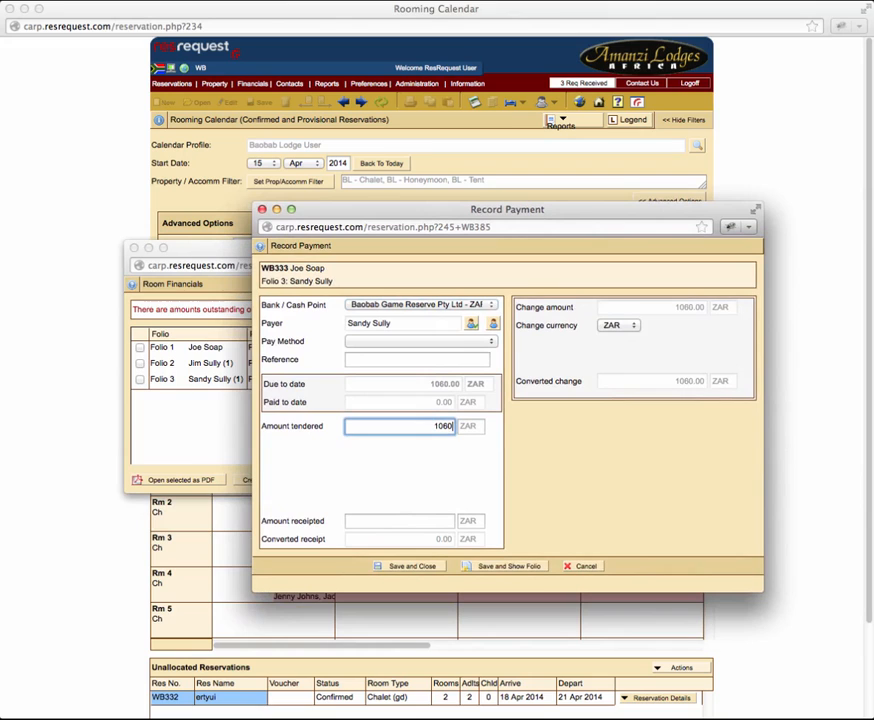
left_click(419, 568)
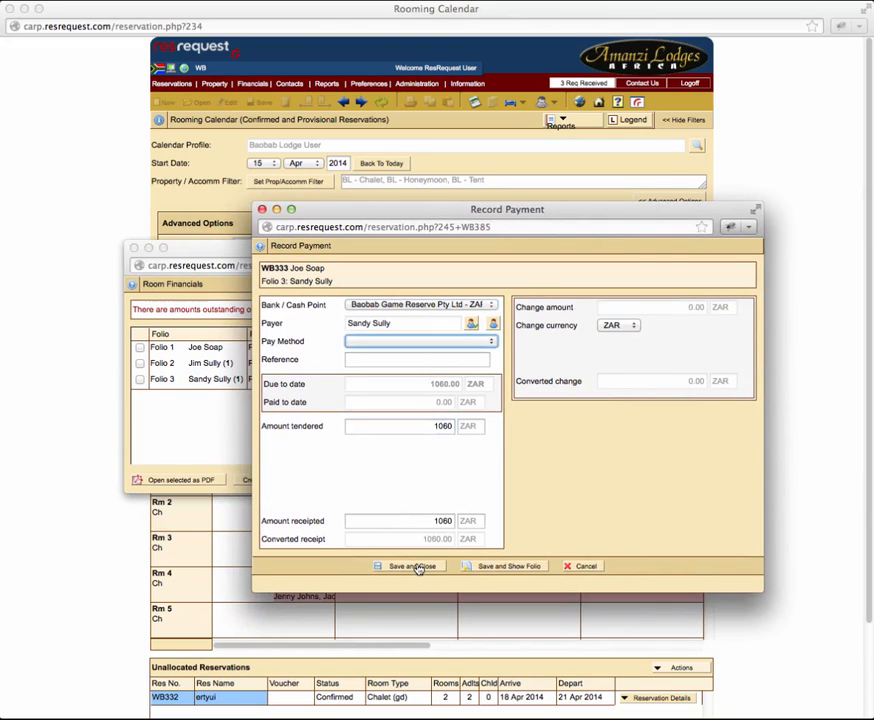
left_click(735, 436)
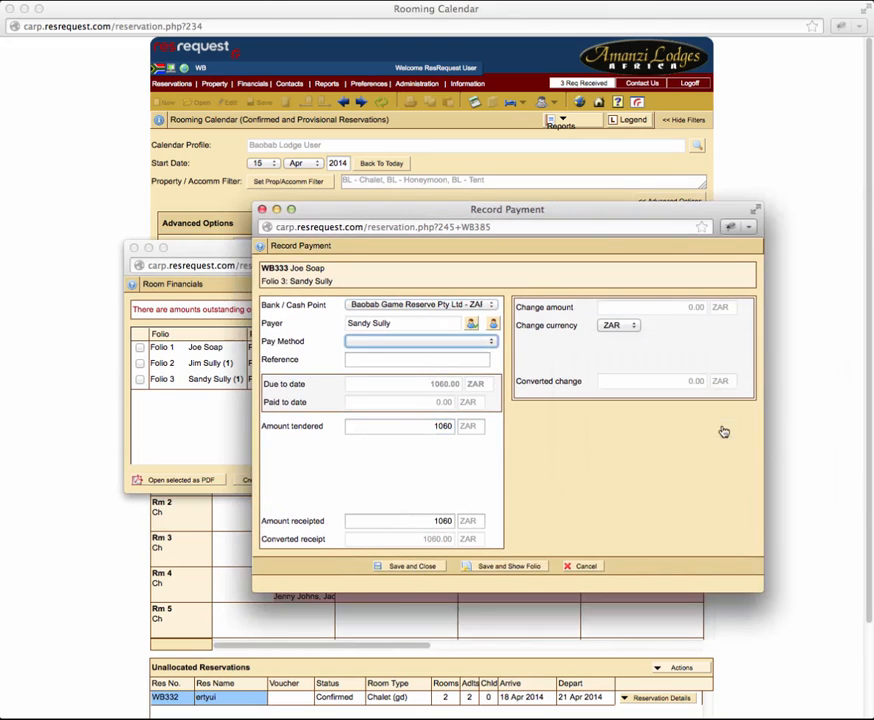
left_click(462, 343)
left_click(452, 371)
left_click(412, 566)
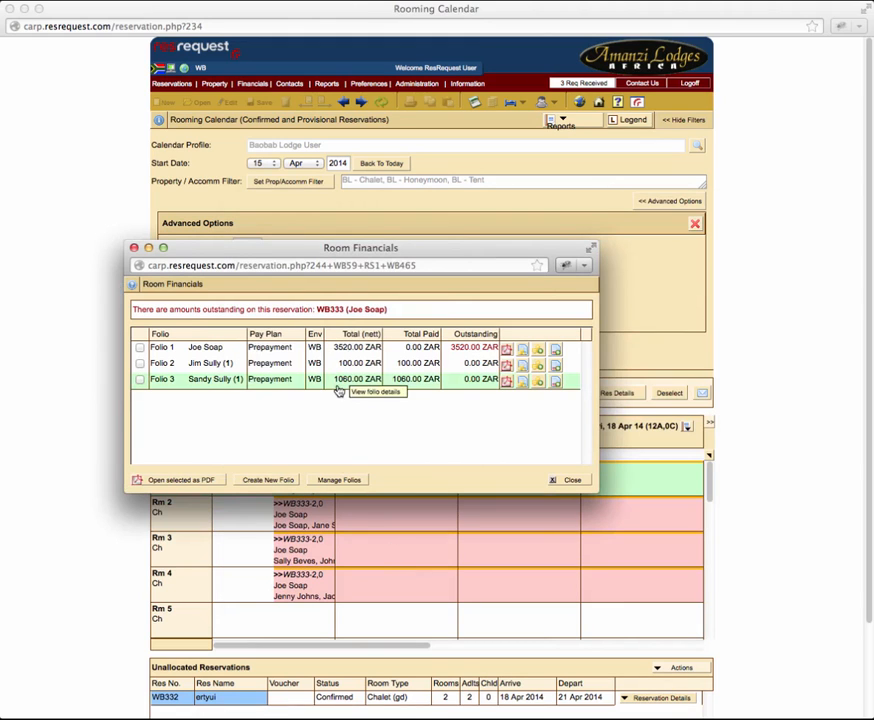
Step: View folio 3's proforma invoice, including its extras, taxes and receipts, then close it
left_click(523, 383)
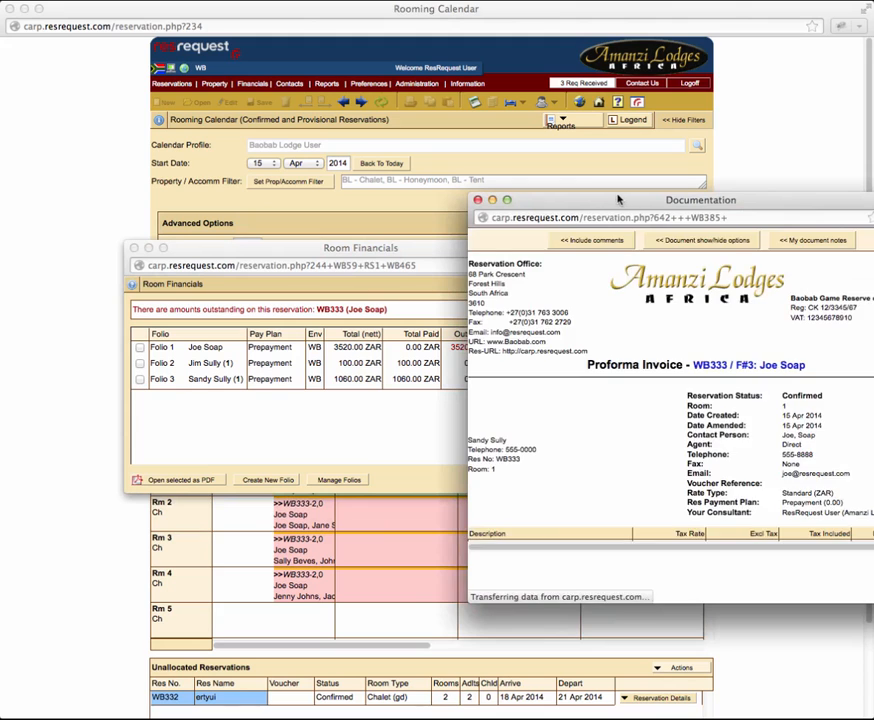
left_click_drag(618, 199, 384, 201)
scroll(424, 348, "down", 5)
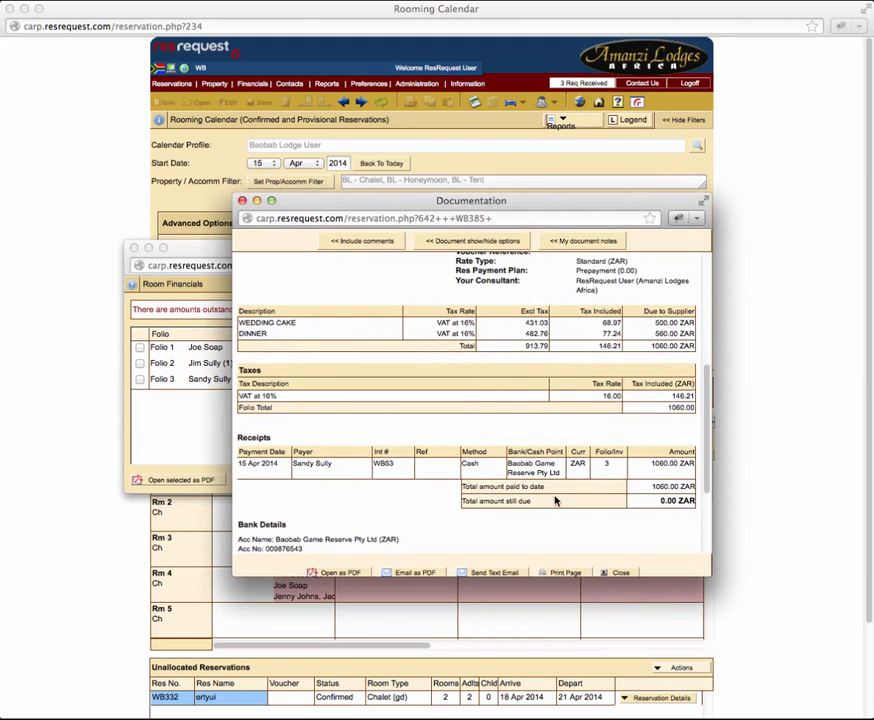
scroll(556, 500, "down", 3)
scroll(556, 500, "up", 10)
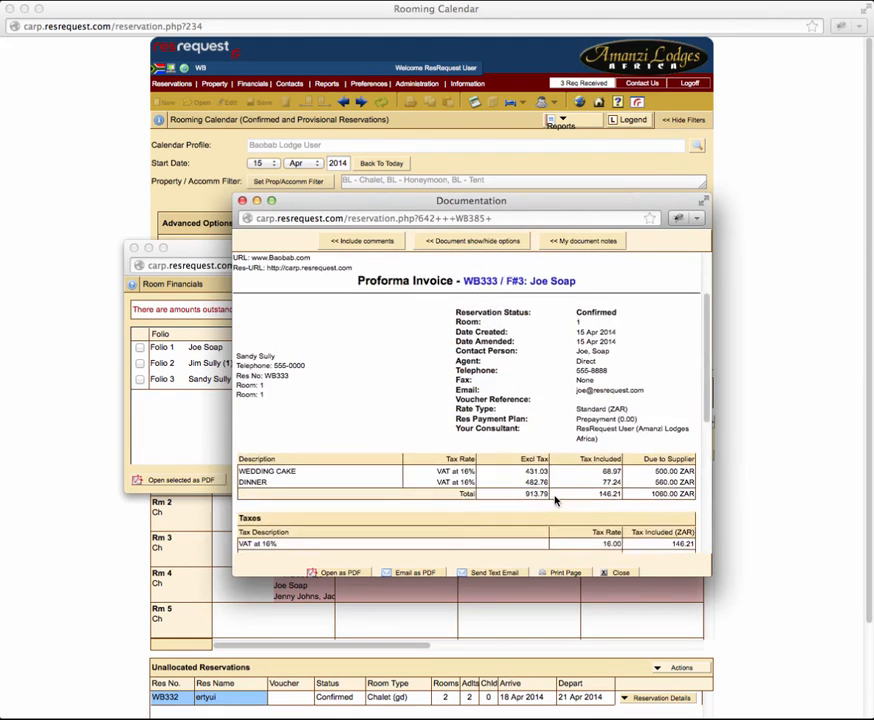
left_click(609, 574)
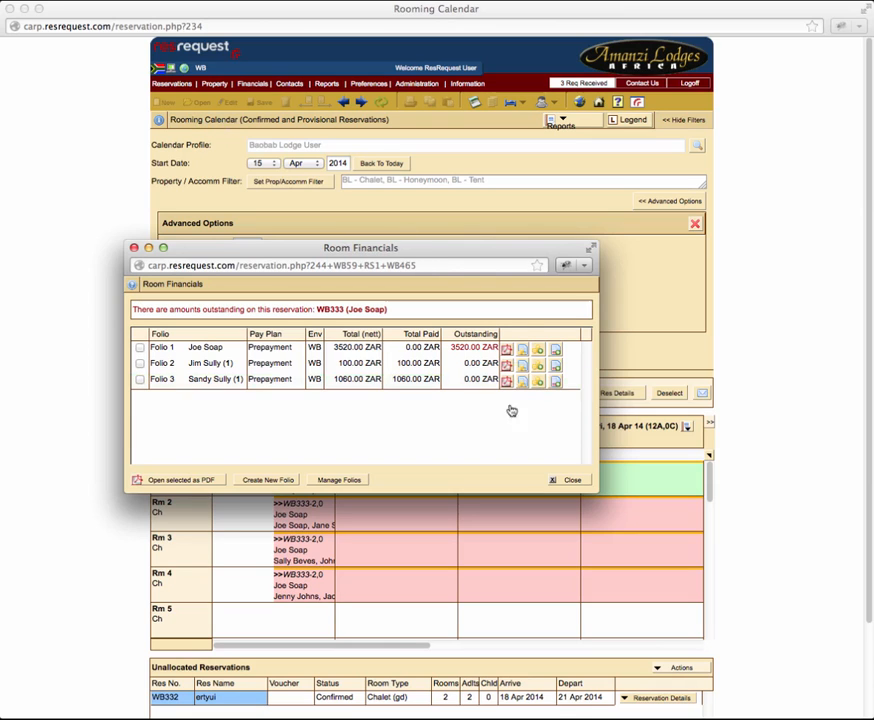
Step: Close the room's financials and bring up the Property functions
left_click(571, 481)
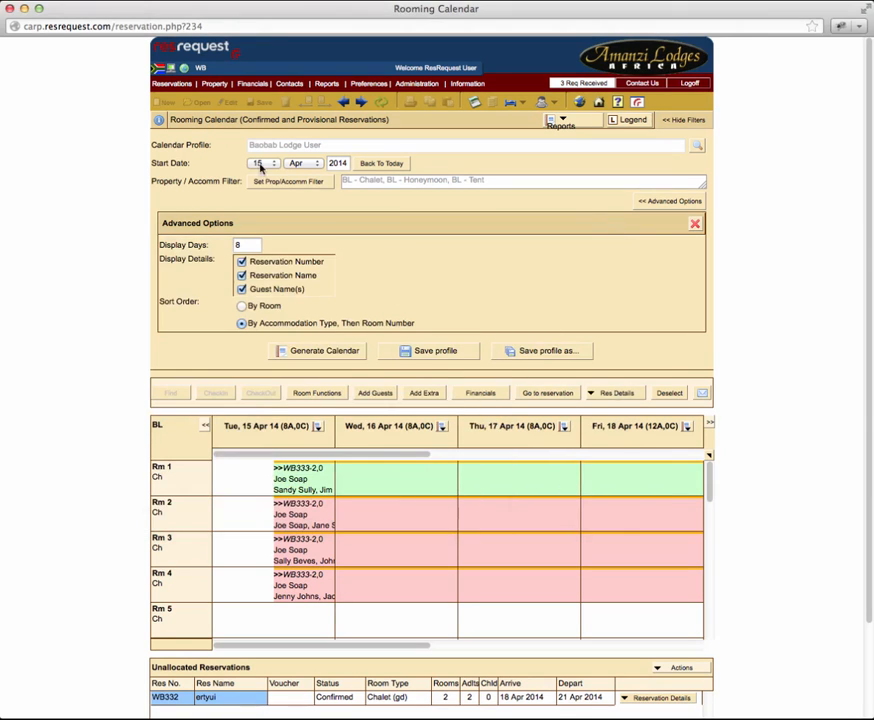
left_click(219, 85)
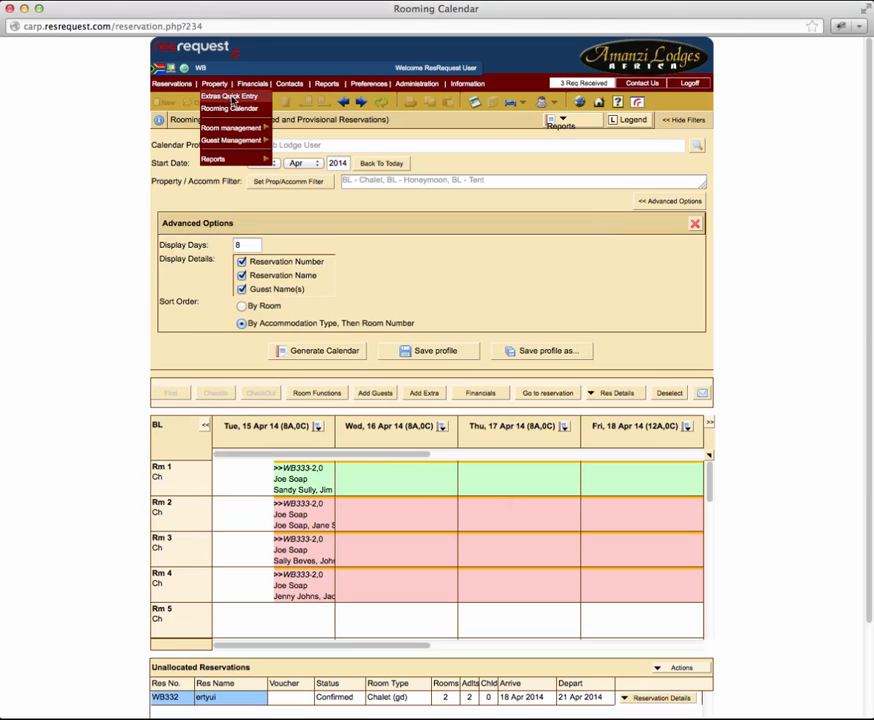